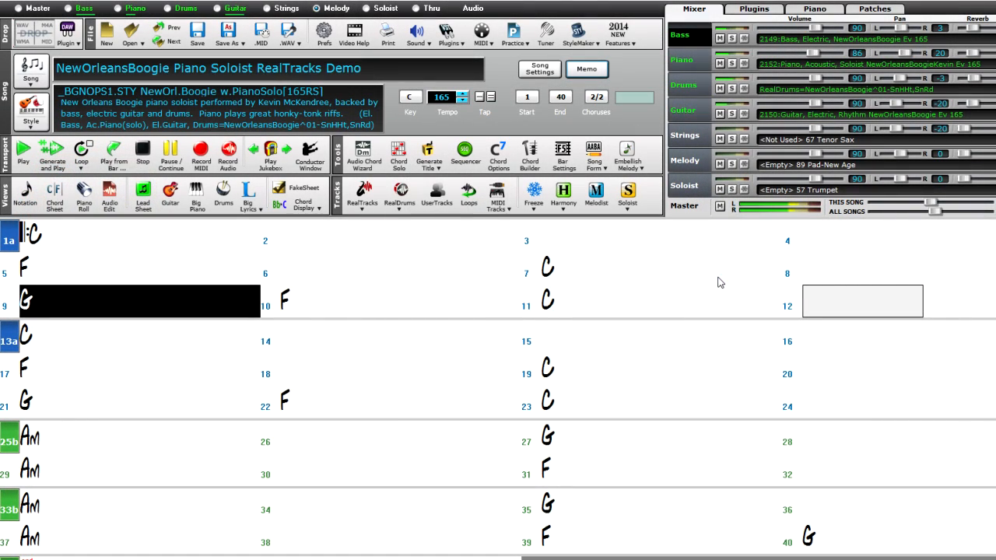
- Display the tracks' on-screen keyboards for the New Orleans Boogie piano demo
click(815, 8)
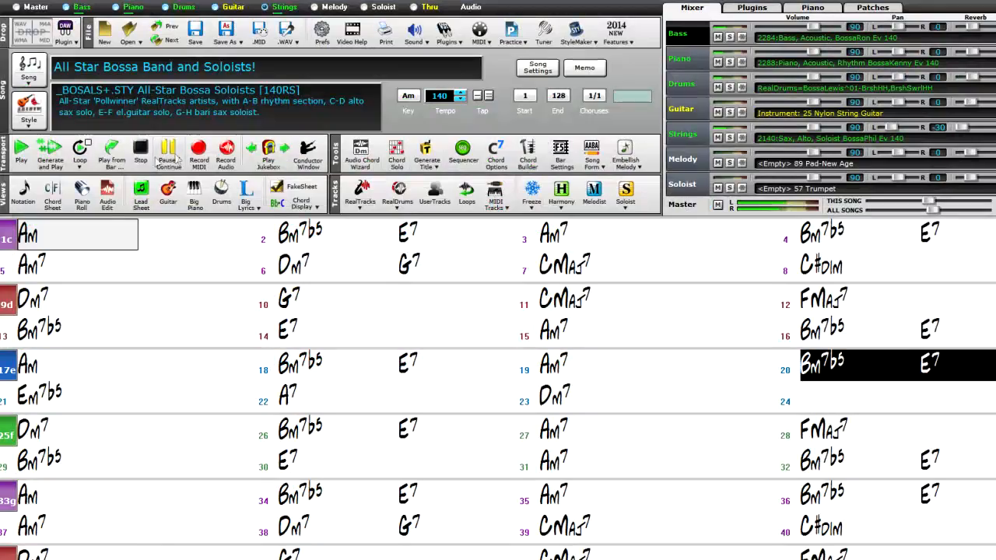
- Stop playback of the bossa song and transpose it to the key of Gm
click(8, 304)
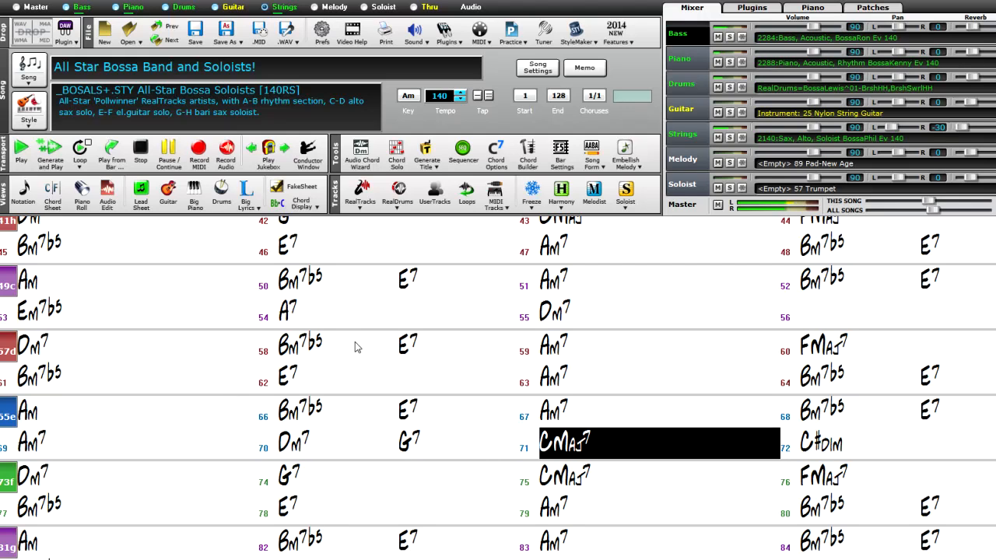
click(144, 157)
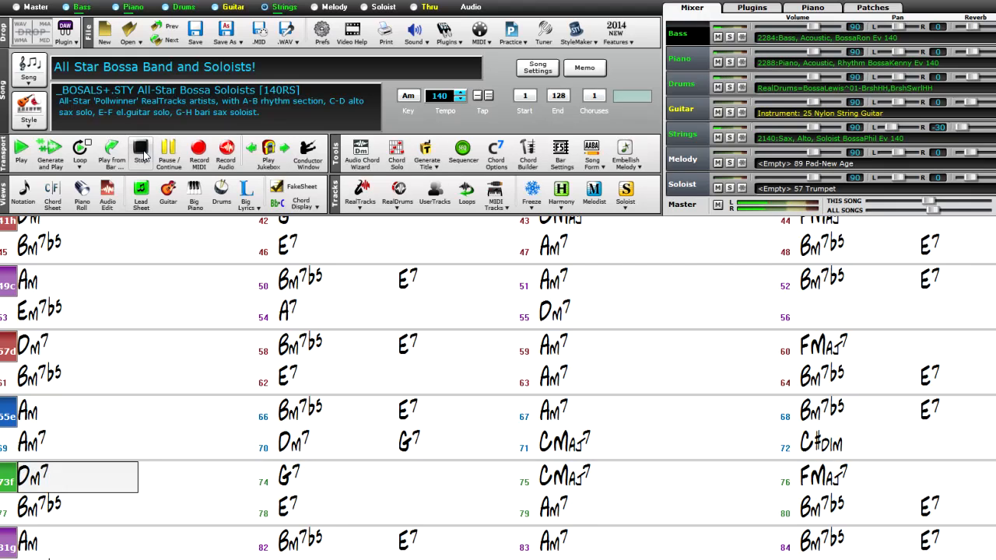
click(408, 95)
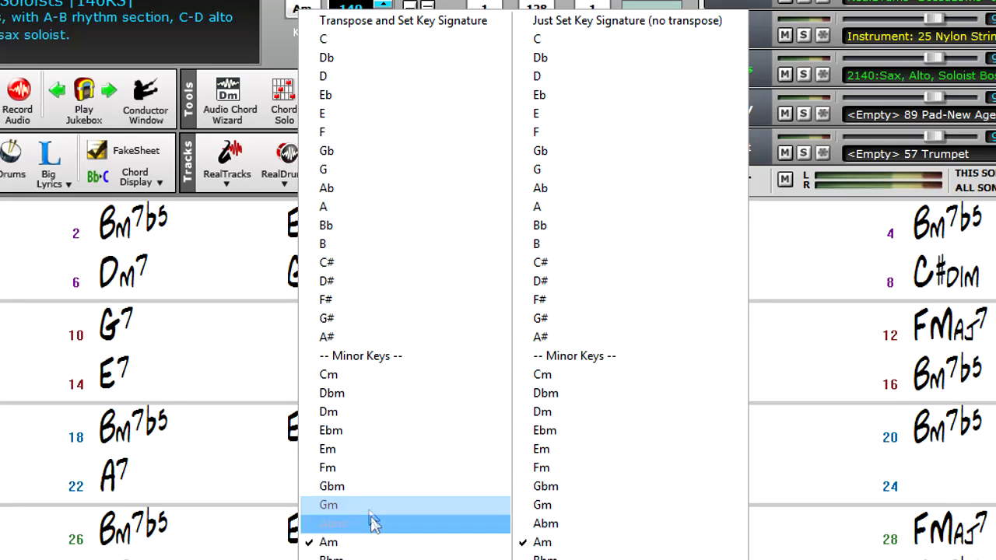
click(342, 508)
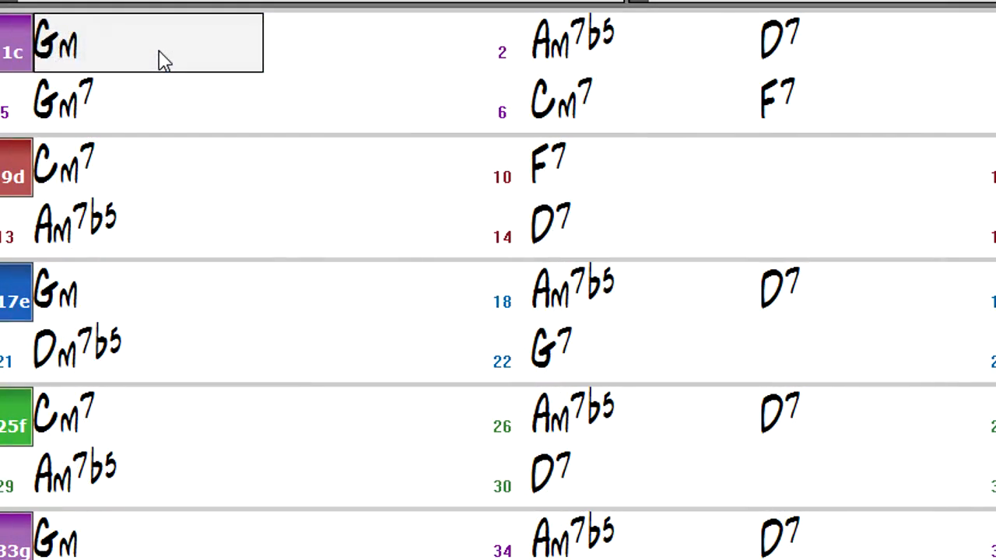
- Enter BbMaj7 in bar 1 and EbMaj7 in bar 2, removing the second chord from bar 2
text(BbMaj7)
key(Return)
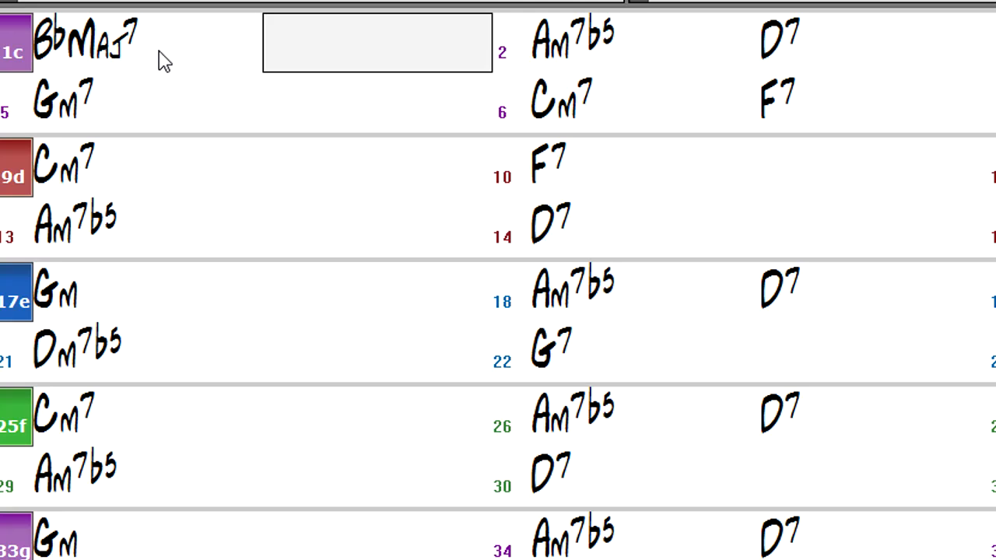
key(Right)
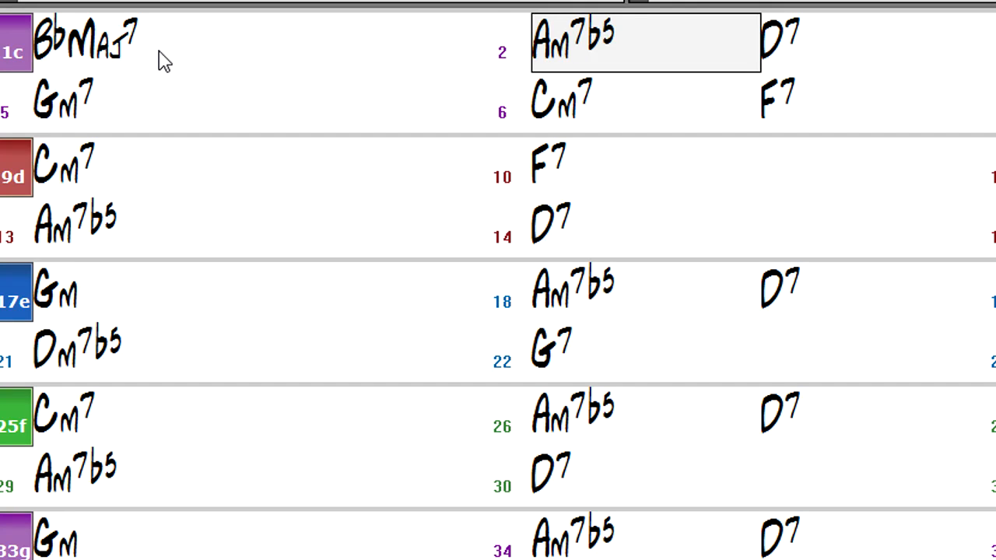
text(EbMaj7)
key(Return)
key(Delete)
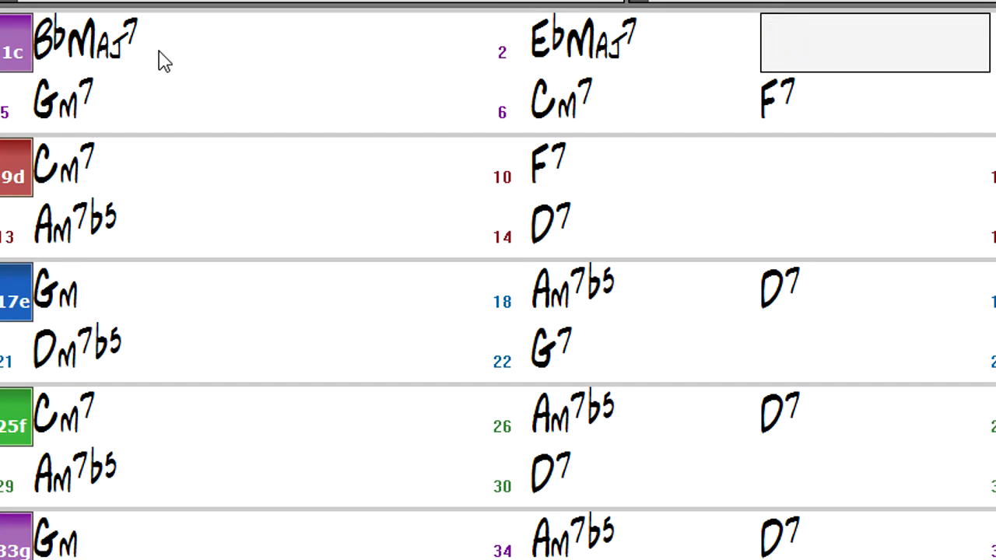
- Enter Dm7b5 in bar 3 and G7 in bar 4, removing the second chord from bar 4
key(Right)
text(Dm7b5)
key(Return)
key(Right)
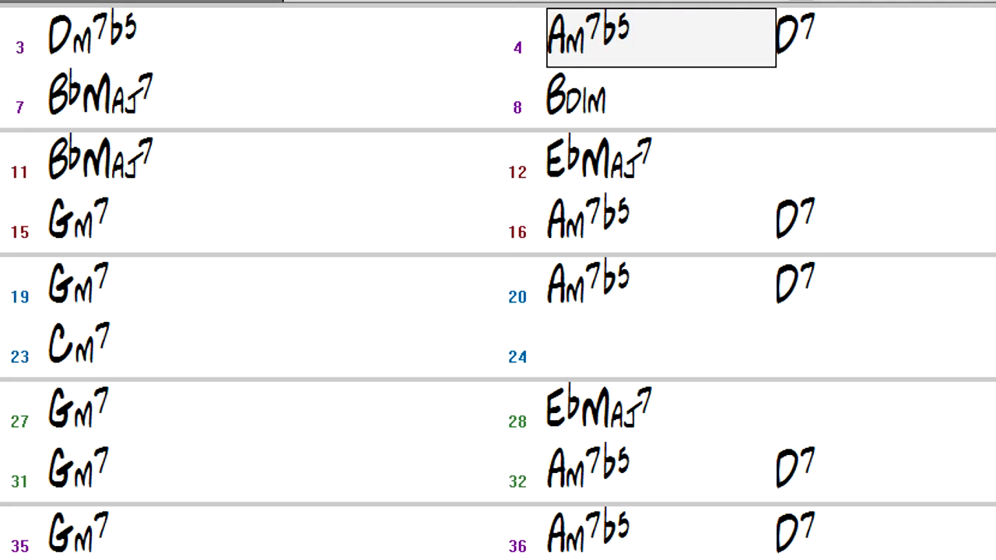
text(G7)
key(Return)
key(Delete)
- Enter Cm7b5 in bar 5 and only B7 in bar 6, and regenerate and play the song
key(Right)
text(Cm7b5)
key(Return)
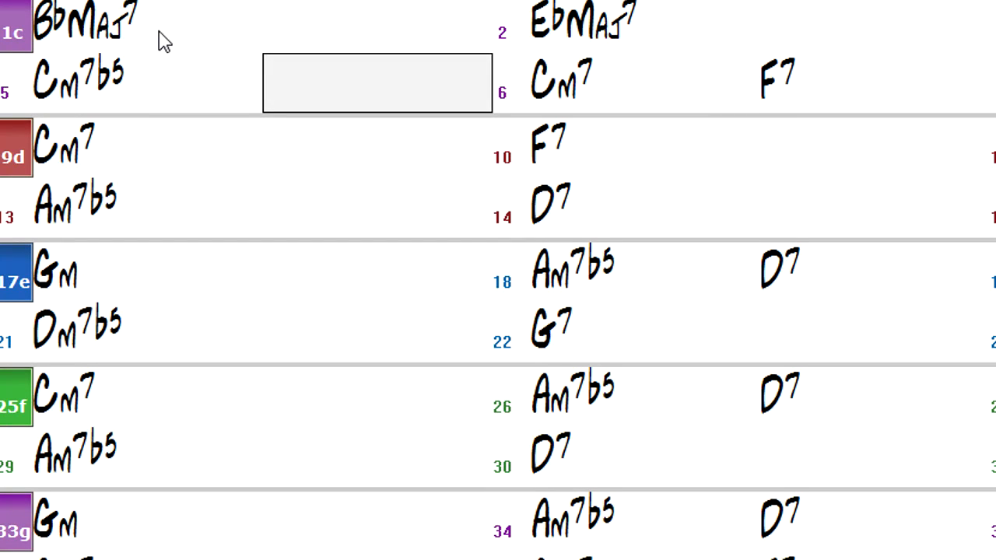
key(Right)
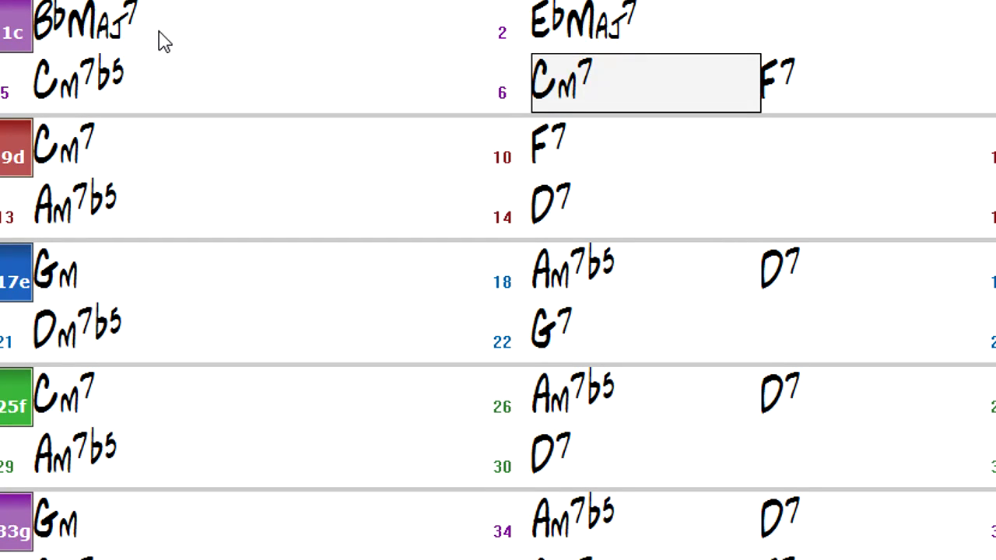
text(B7)
key(Return)
key(Delete)
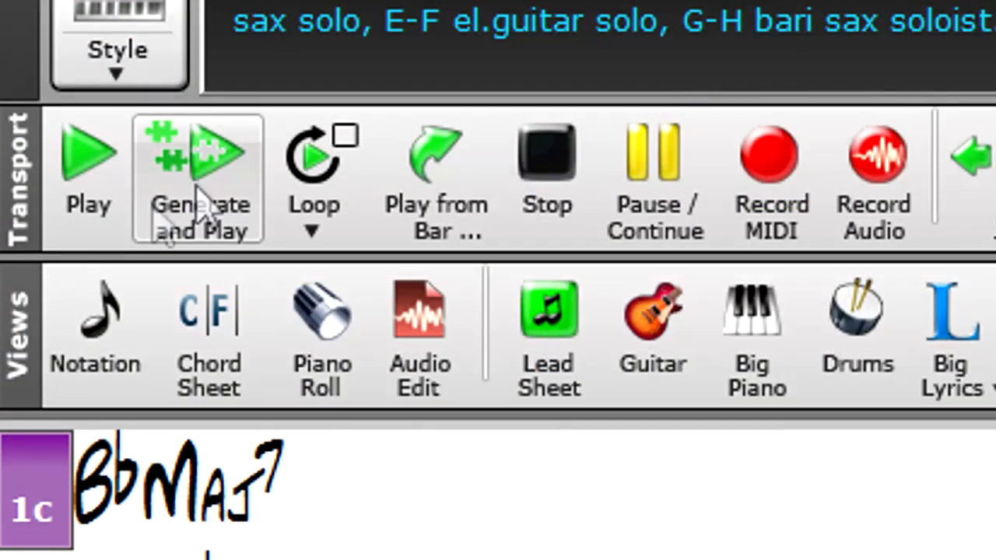
click(226, 201)
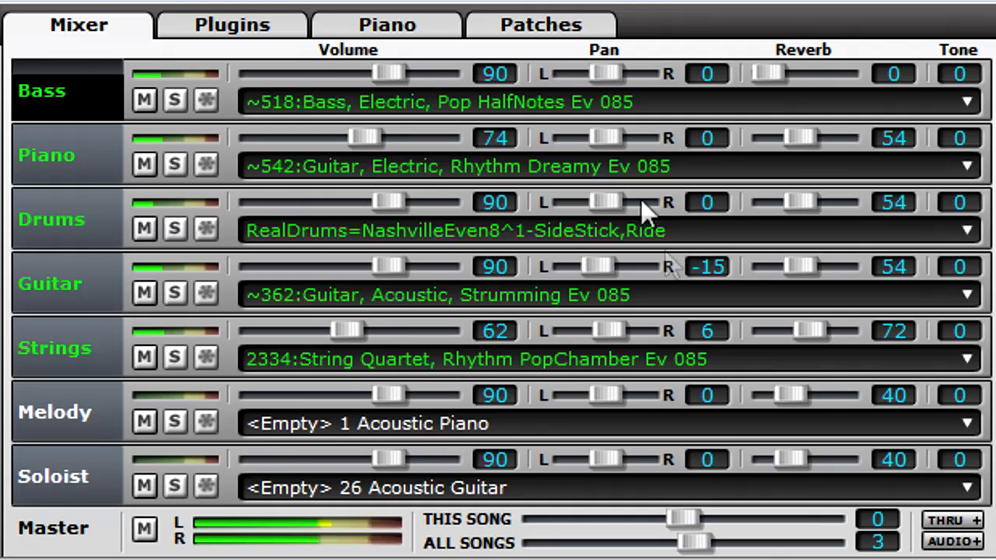
- Solo the horn section on the Piano track while viewing its notes on the track keyboards, and end the solo
click(391, 25)
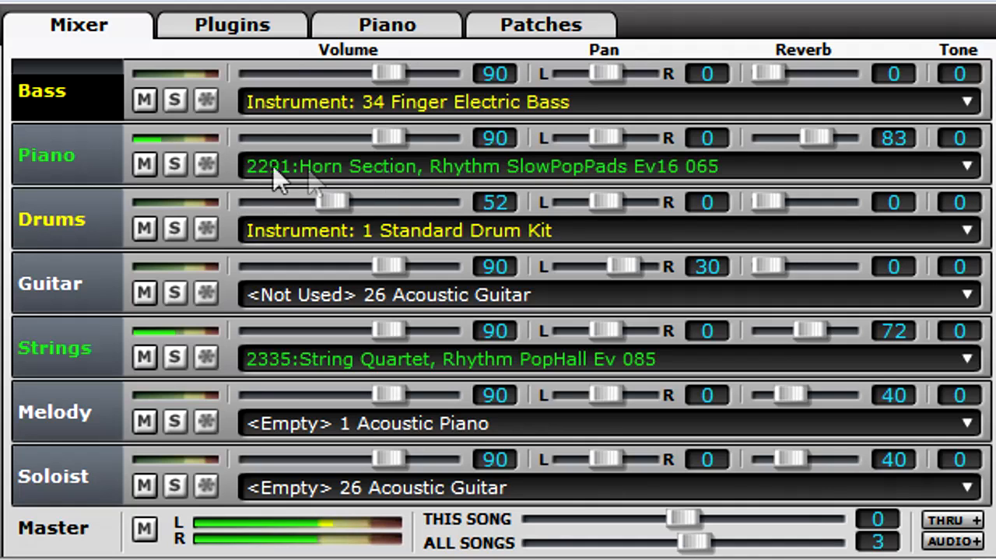
click(175, 164)
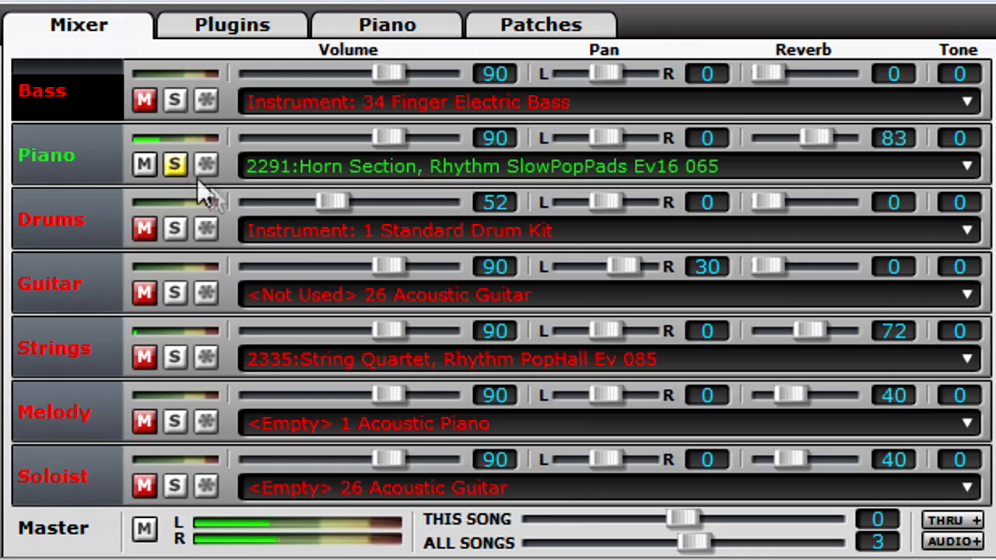
click(407, 32)
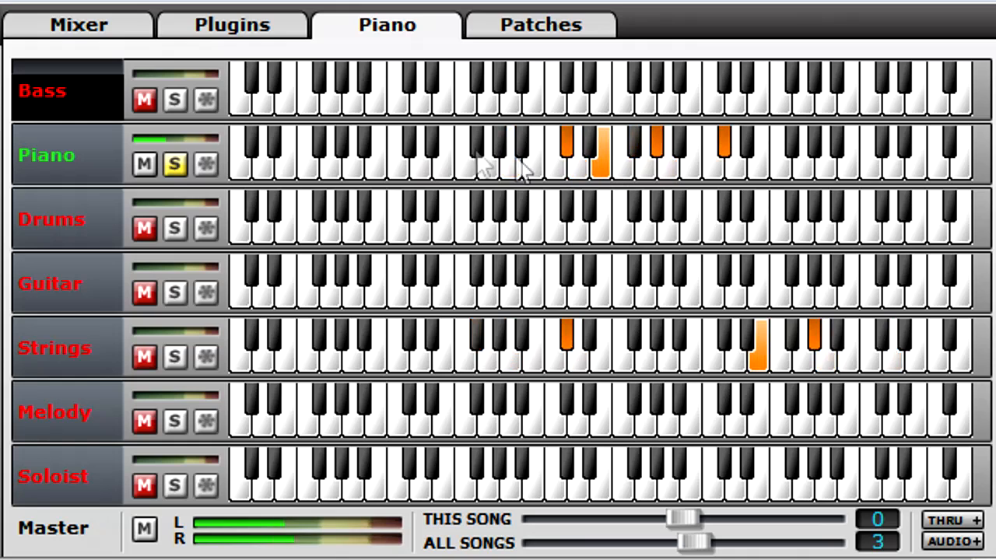
click(176, 164)
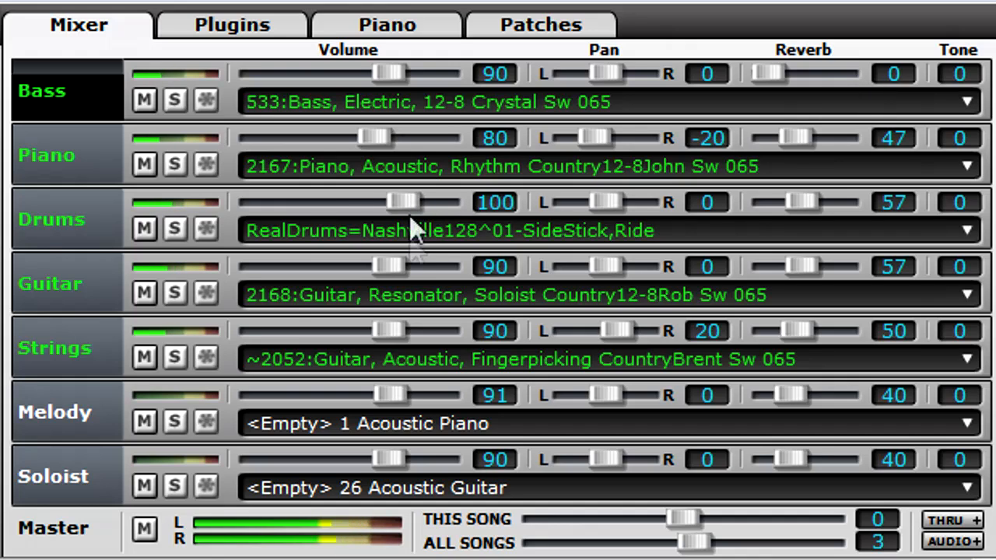
- Set the resonator Guitar track's volume to 98 and reverb to 97, and freeze the track
drag(392, 265, 404, 262)
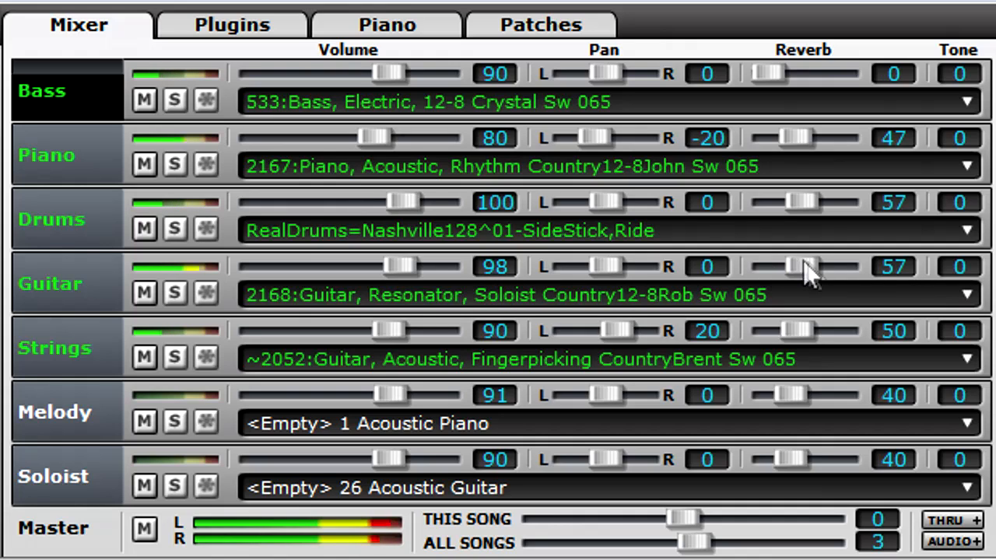
drag(812, 265, 825, 265)
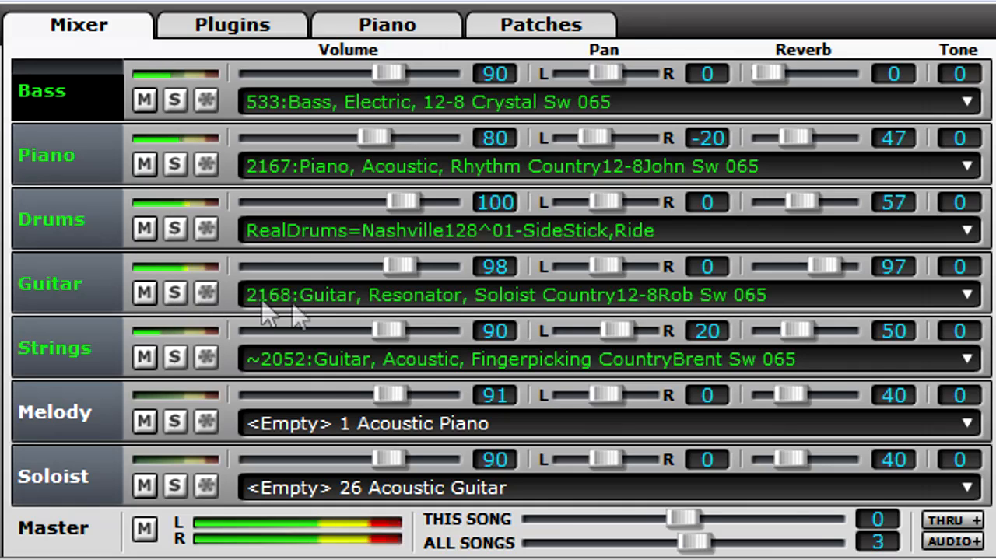
click(208, 295)
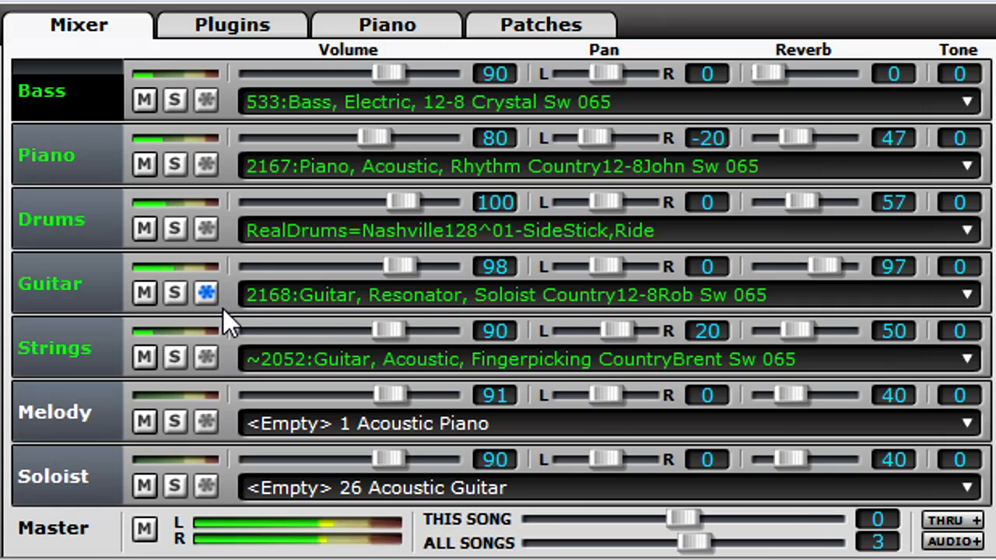
- Audition the Guitar and Piano tracks in solo one after the other, and restore the full mix
click(175, 295)
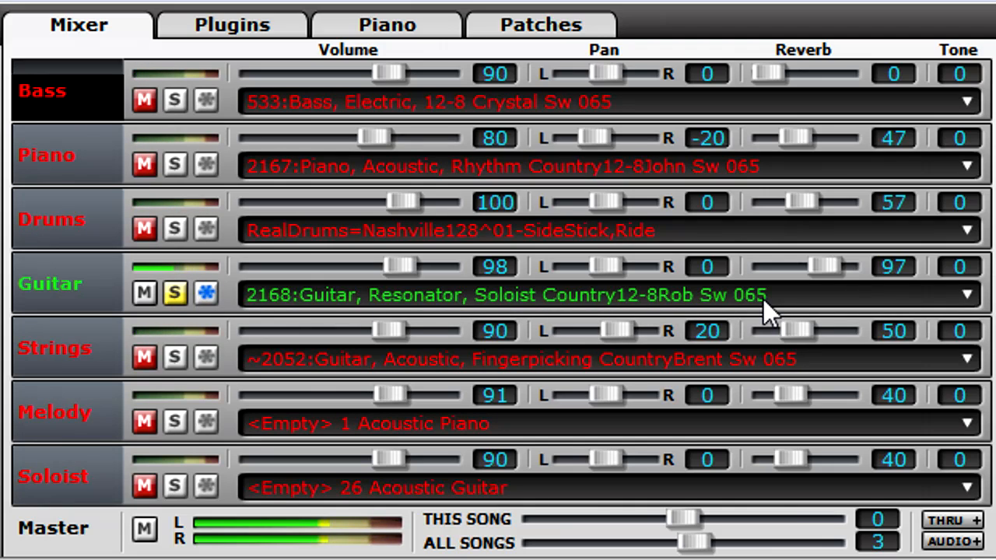
click(171, 164)
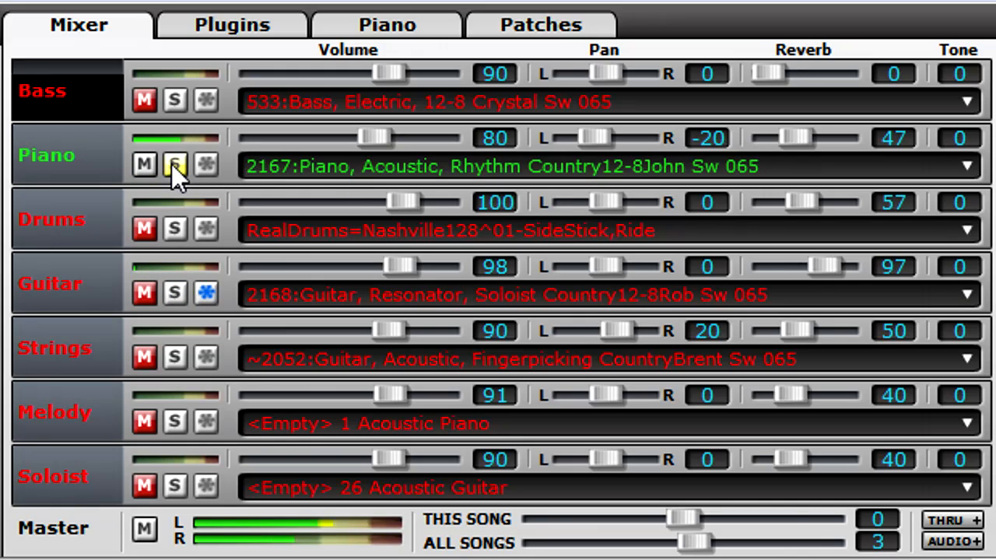
click(171, 164)
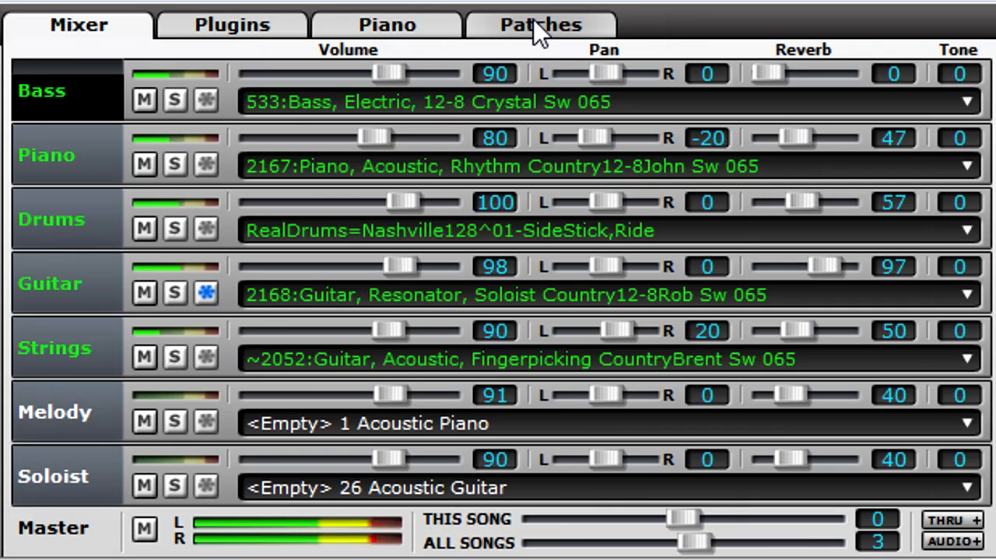
- Show the keyboards of the country ballad's tracks and audition the Piano and Guitar parts in solo
click(439, 28)
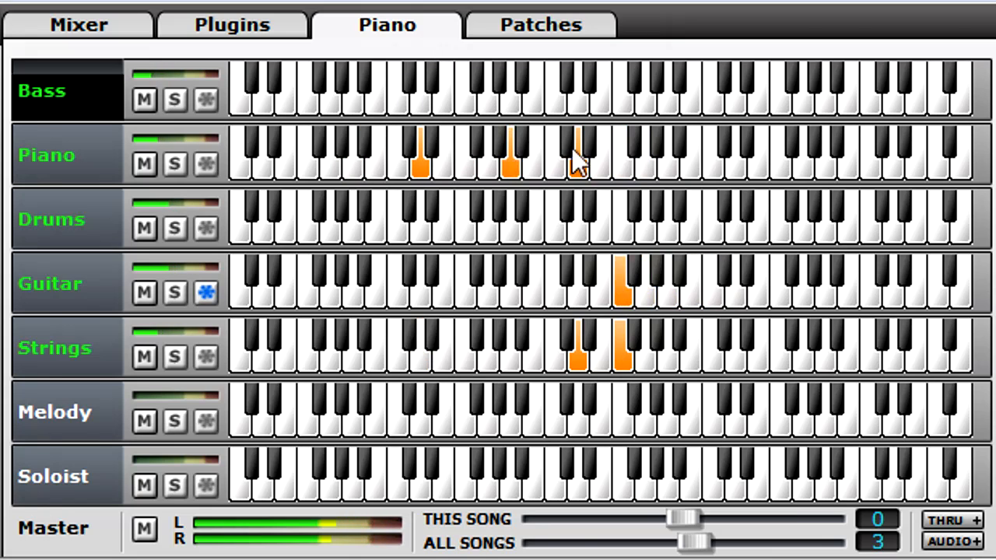
click(176, 164)
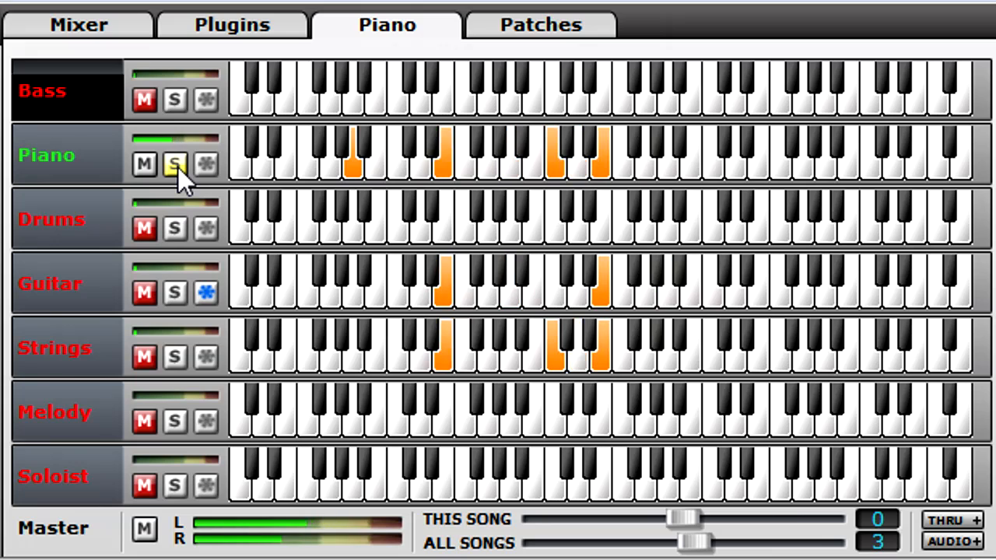
click(177, 167)
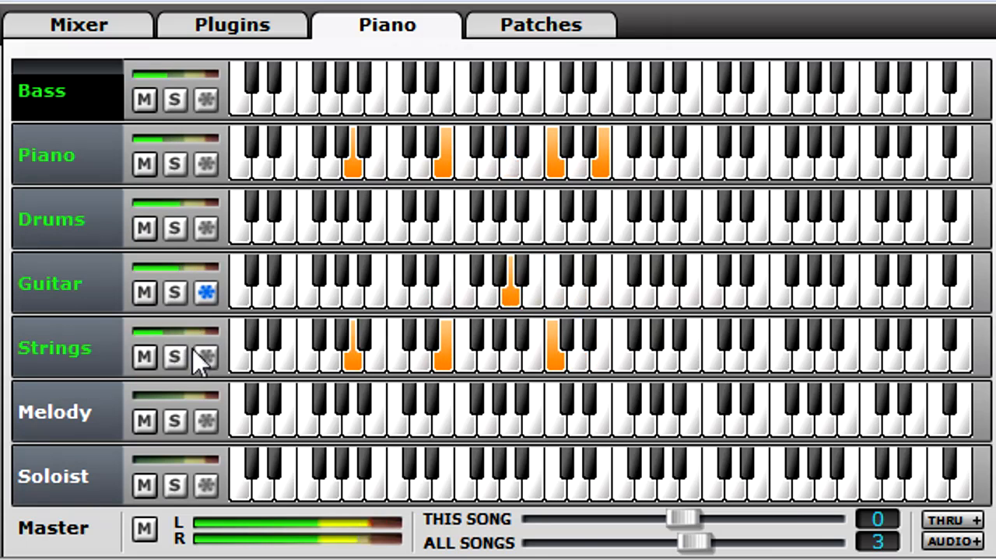
click(174, 292)
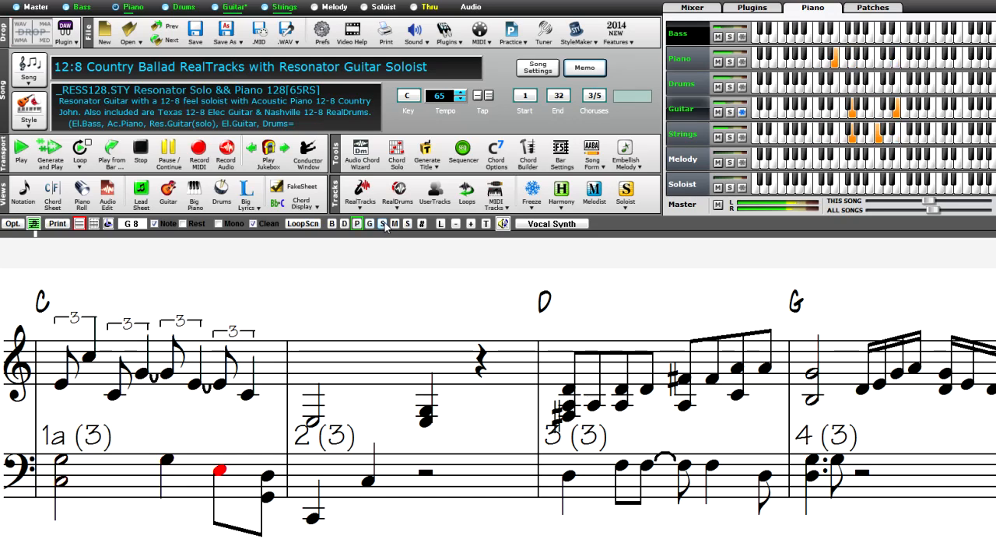
- View the Melody track's notation and open the lead sheet
click(394, 224)
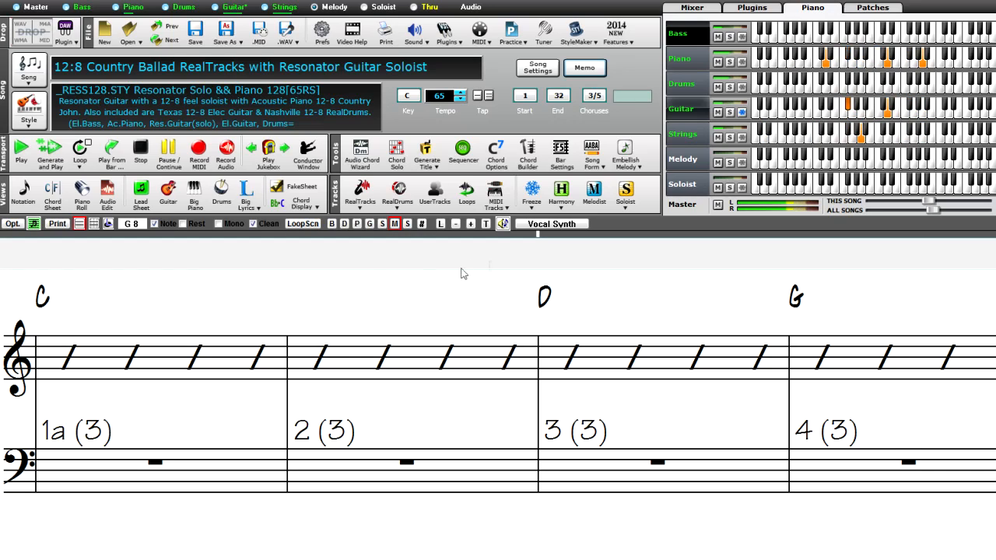
click(142, 194)
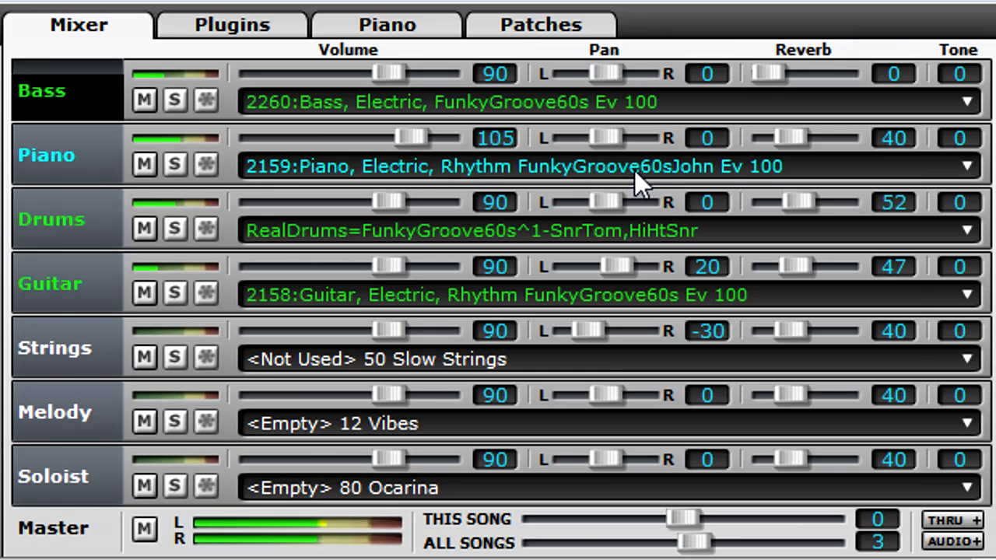
- Show the track keyboards to follow the FunkyGroove60s electric piano part
click(416, 30)
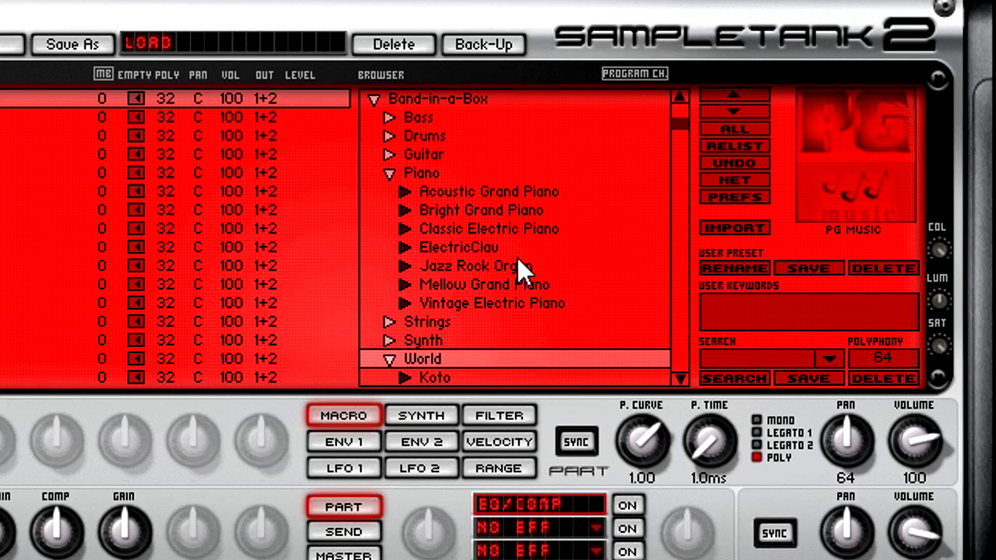
- Expand the Synth category in the SampleTank 2 sound browser and look through the instruments listed there
click(417, 340)
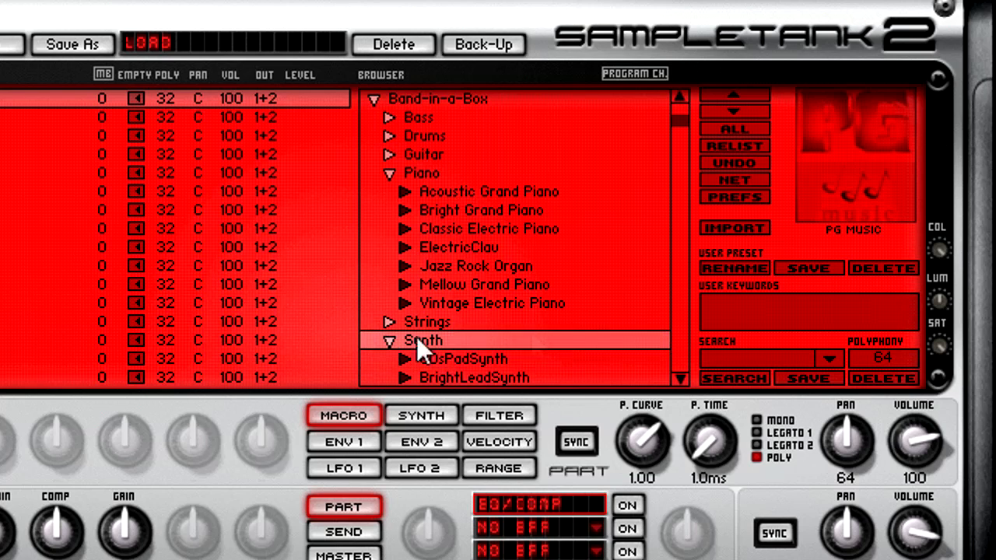
click(680, 378)
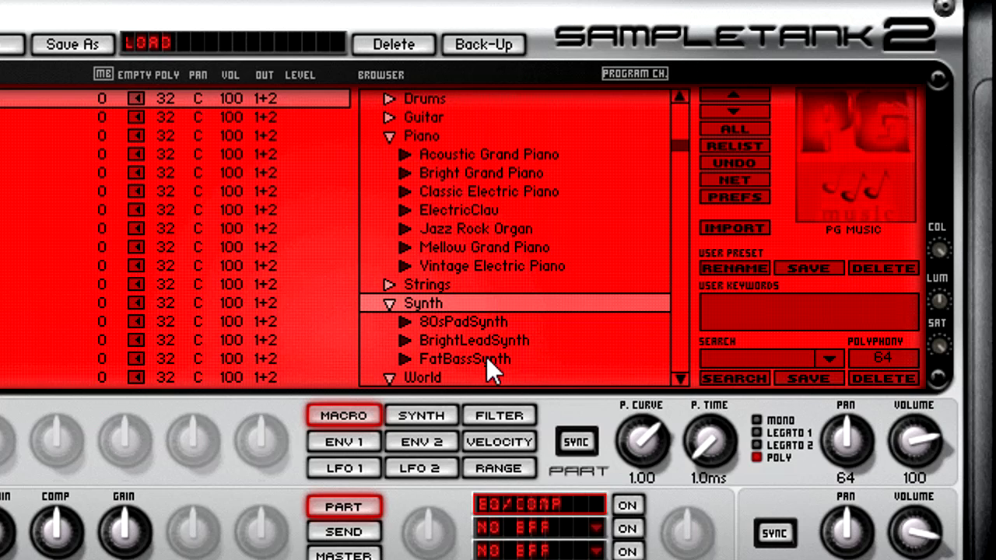
click(680, 378)
click(680, 378)
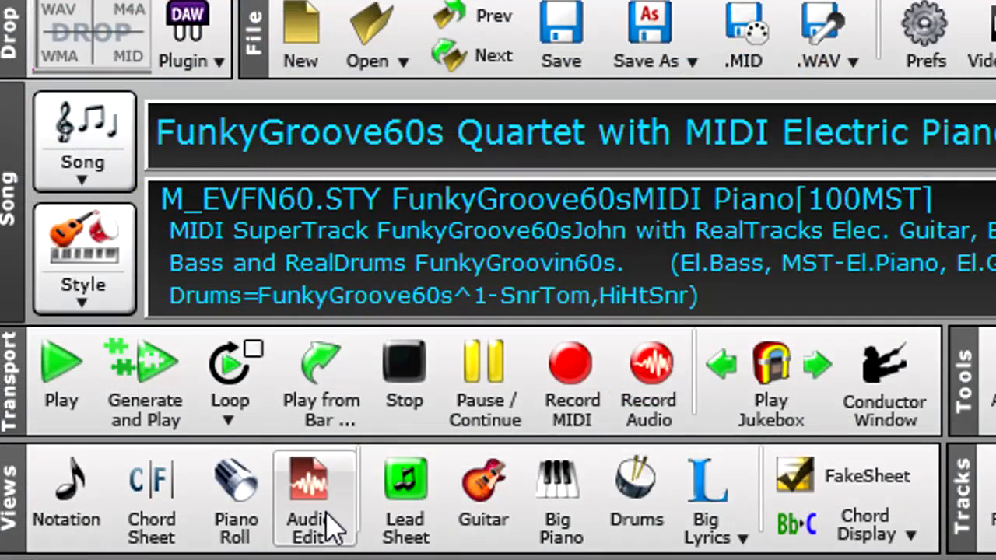
- View the FunkyGroove60s song in the audio editor and switch to its notation
click(326, 511)
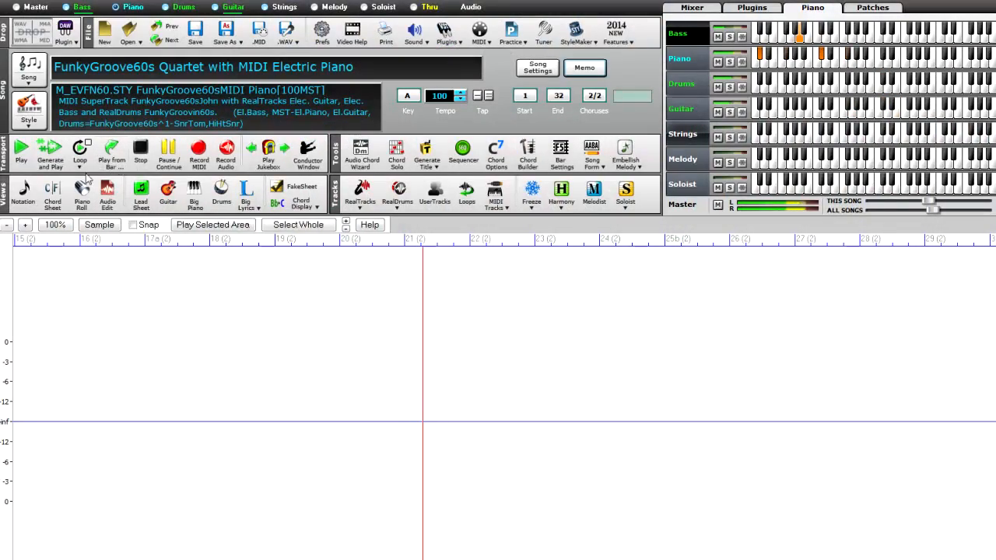
click(22, 193)
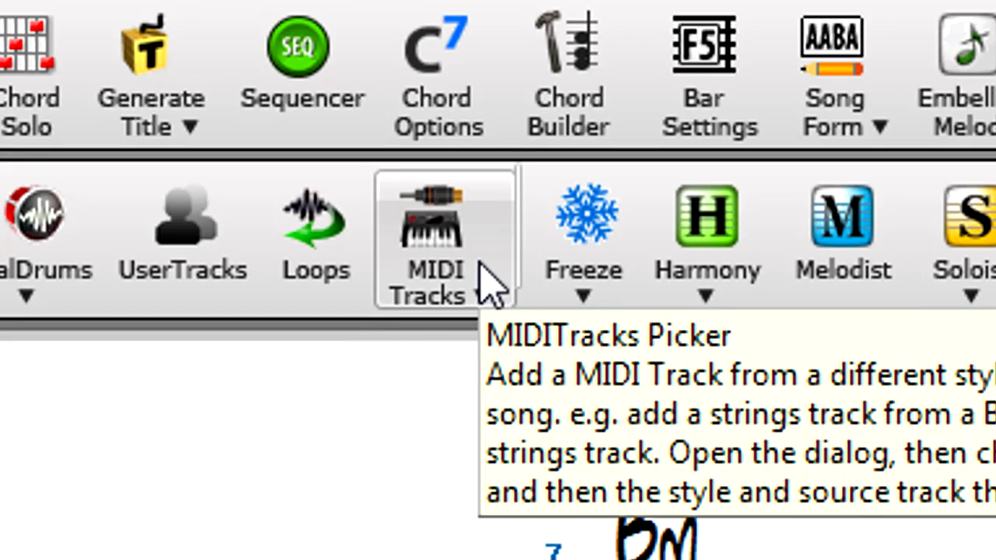
- Add MIDI SuperTrack 2060, Strings, Rhythm PopCountry Ev 120, to the Strings track with the suggested Hi-Q chamber strings SuperPatch
click(490, 274)
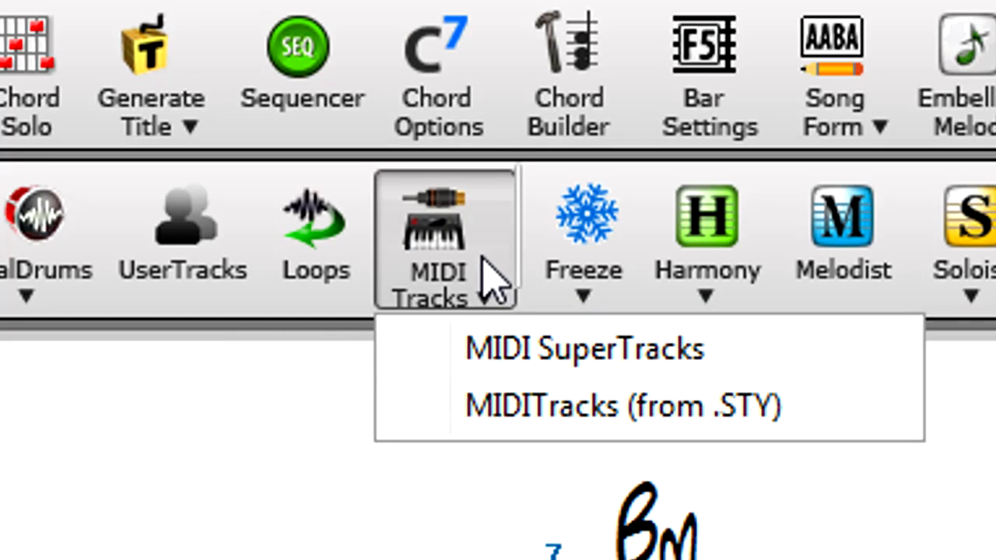
click(690, 366)
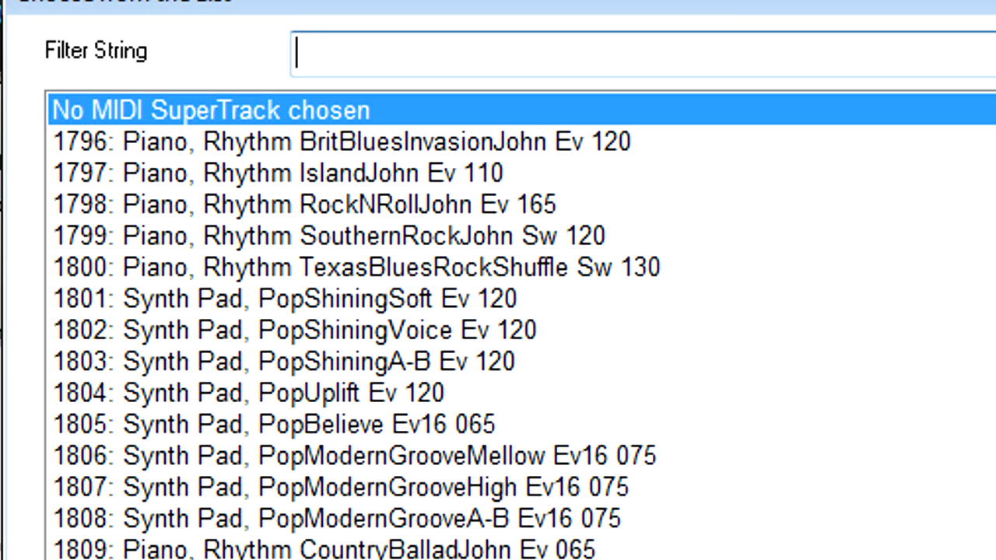
text(strings)
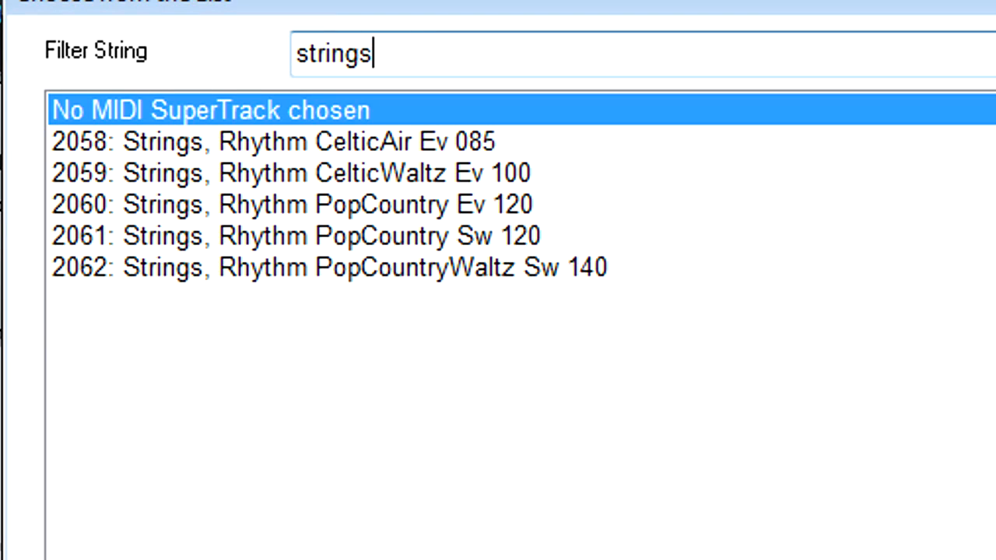
click(491, 205)
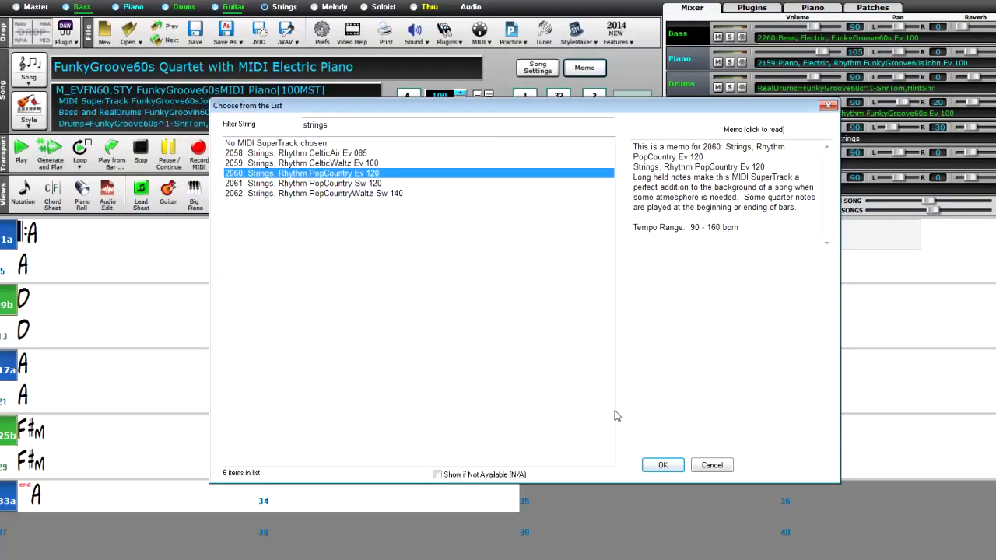
click(662, 465)
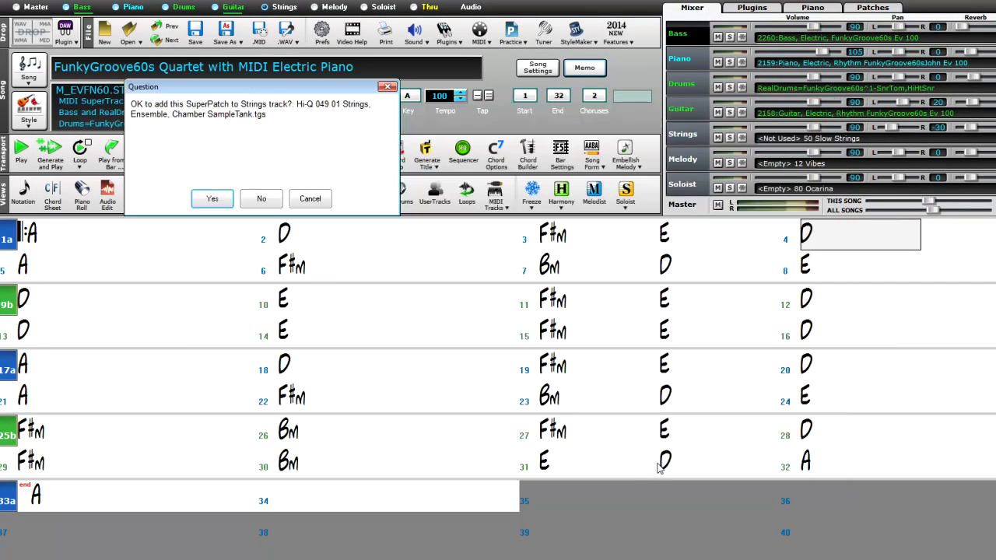
click(213, 198)
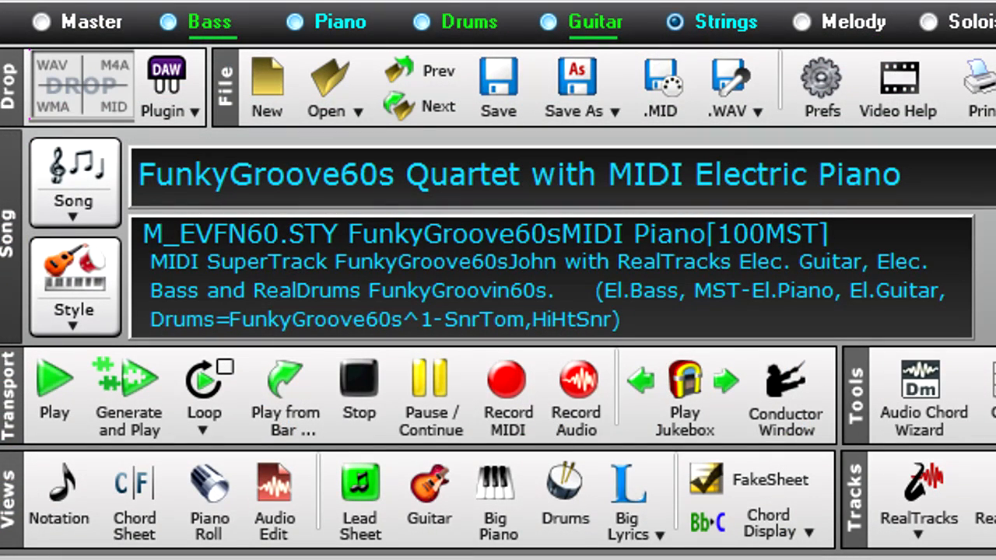
- Open the piano roll view of the FunkyGroove60s song
click(208, 529)
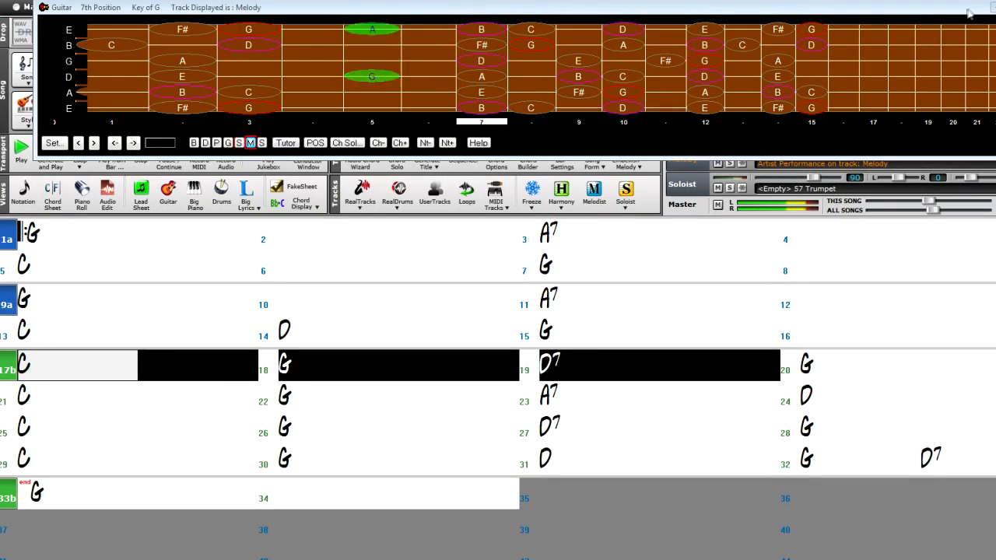
- Enable section looping for the highlighted bars starting at bar 17 and move the guitar fretboard window clear of the song controls
drag(970, 14, 911, 82)
click(995, 76)
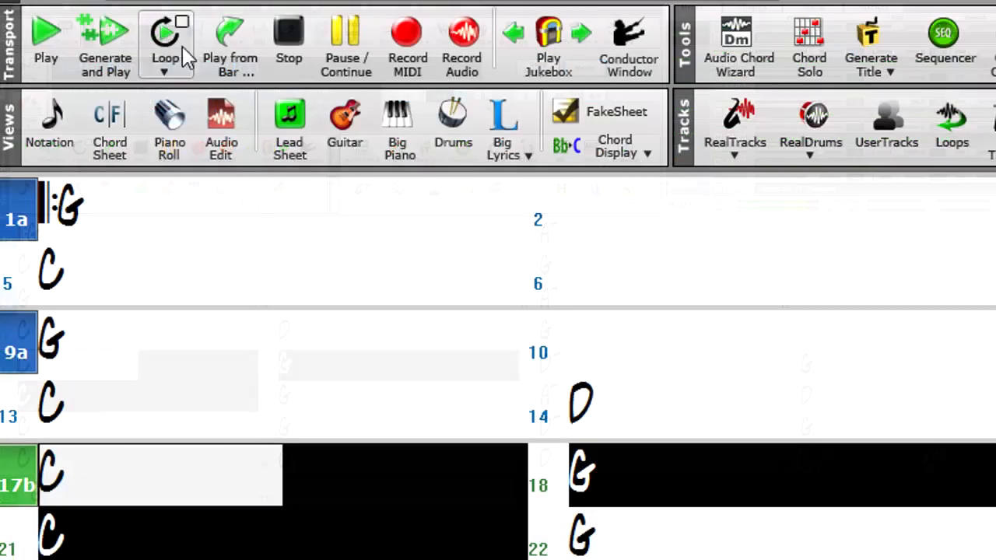
click(79, 165)
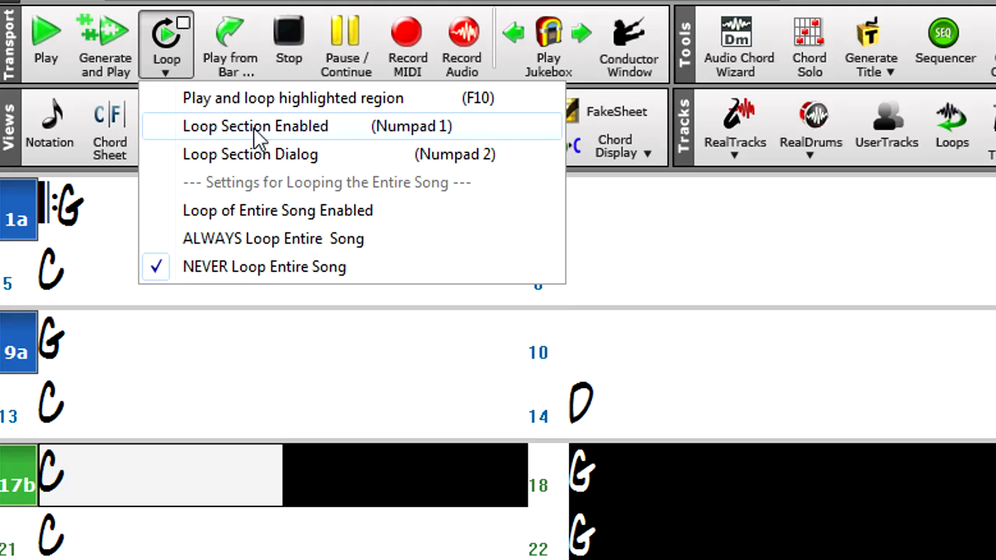
click(294, 133)
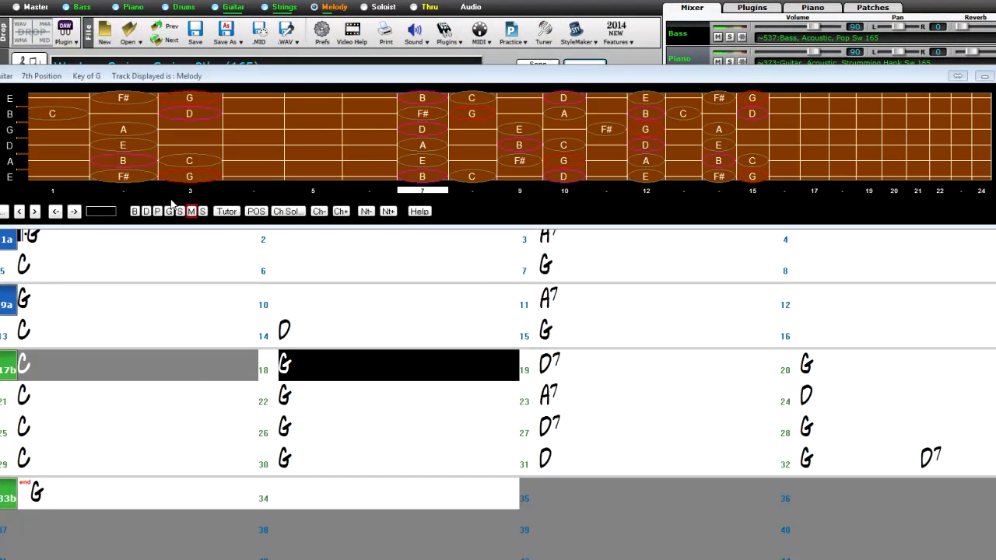
drag(243, 78, 256, 430)
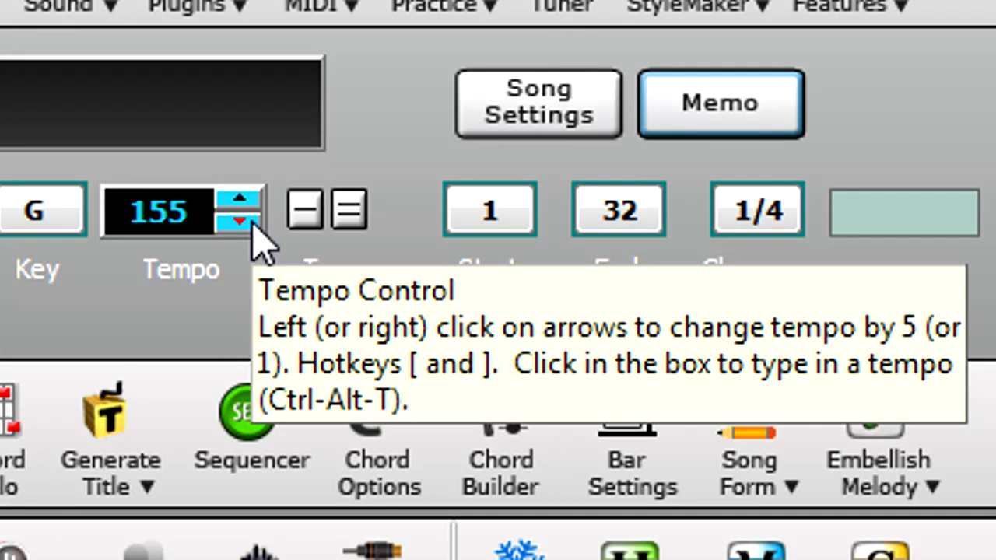
- Lower the Western Swing song's tempo to 145
click(252, 228)
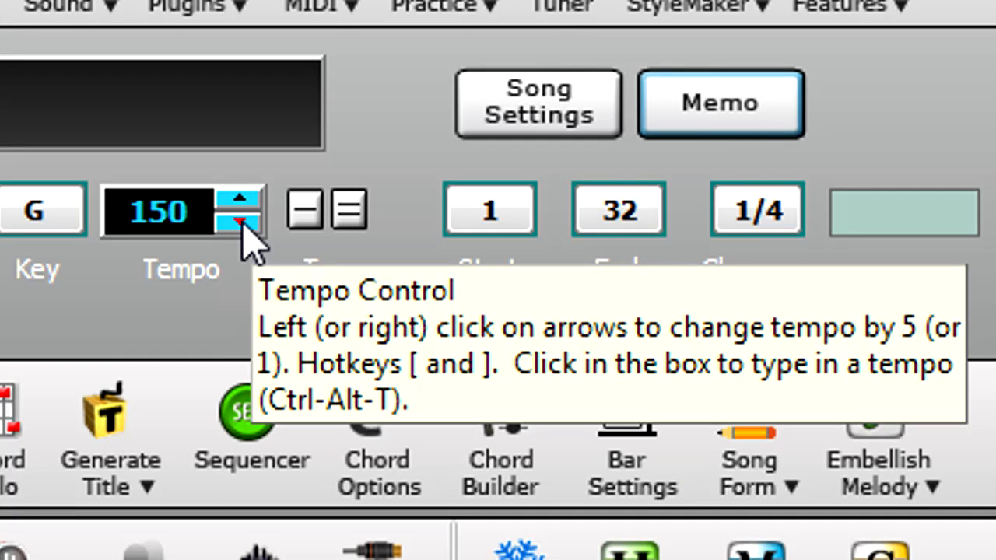
click(251, 245)
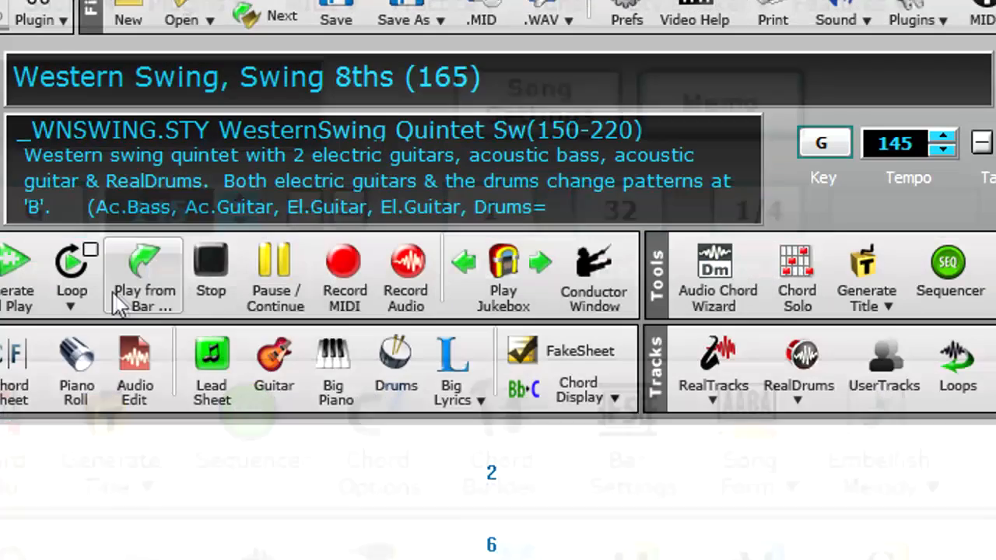
- Turn off section looping for the Western Swing song and raise its tempo
click(74, 289)
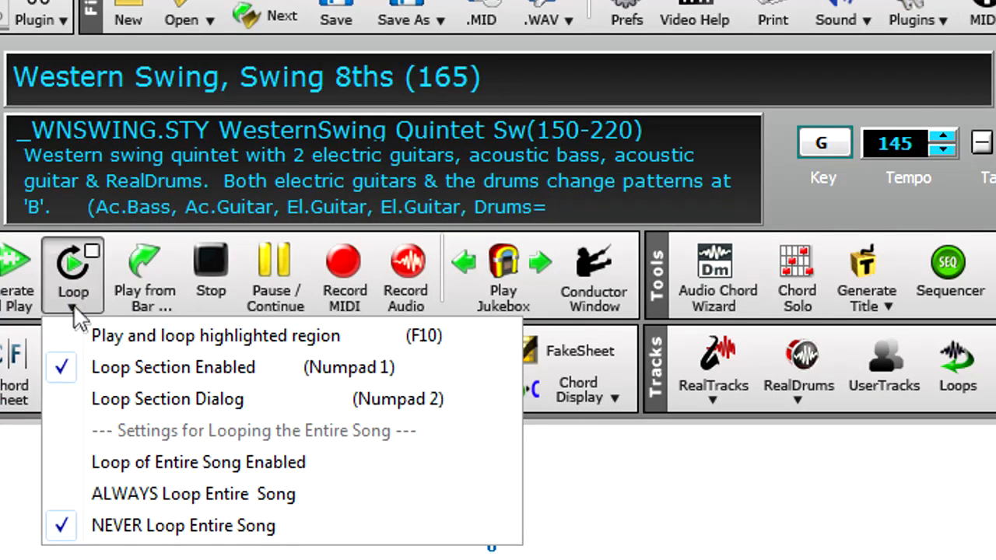
click(138, 373)
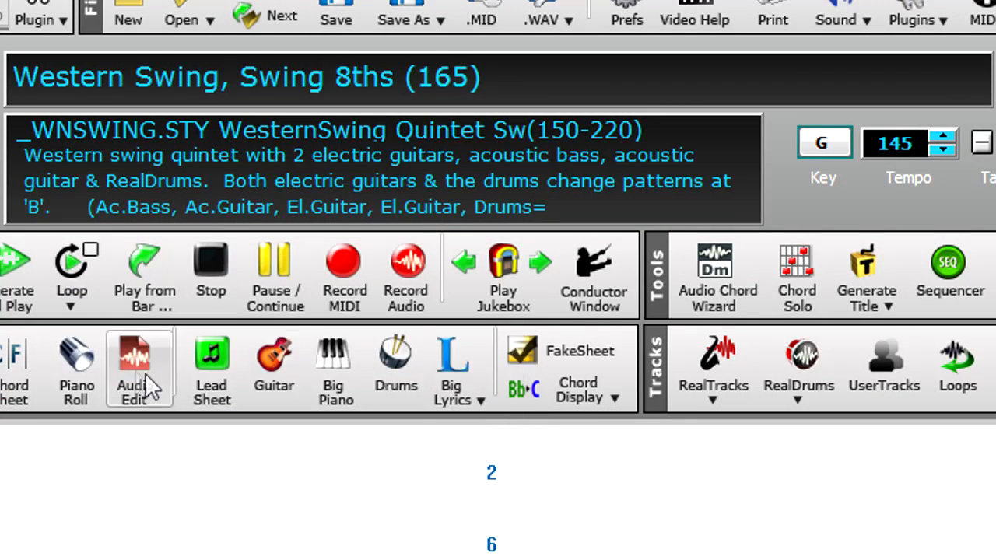
click(945, 140)
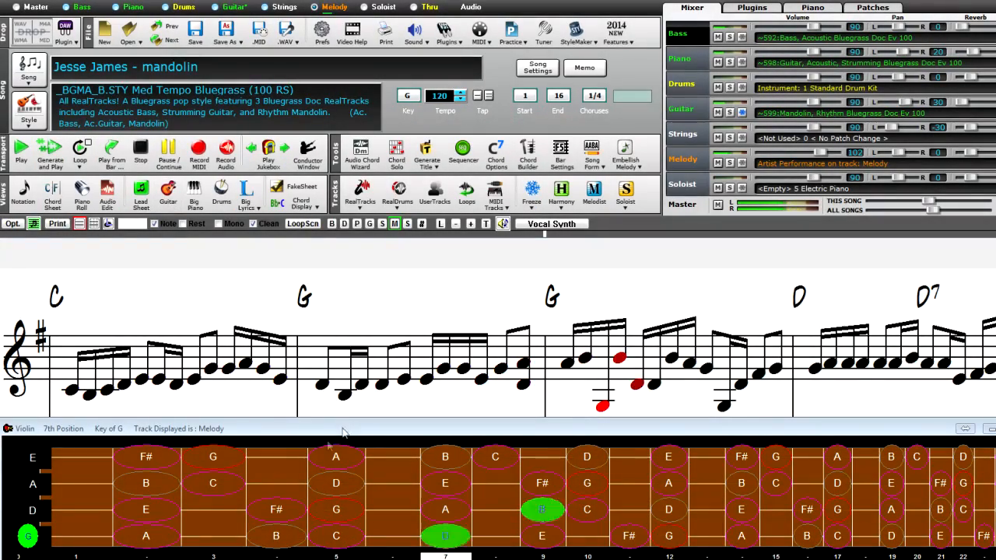
- Move the violin fretboard window above the Jesse James melody notation
drag(393, 432, 374, 124)
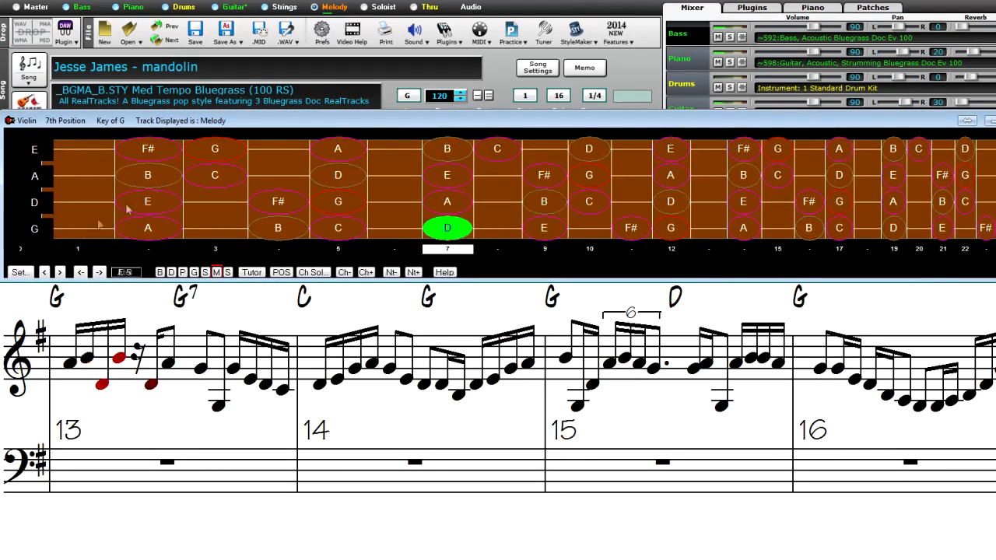
click(23, 249)
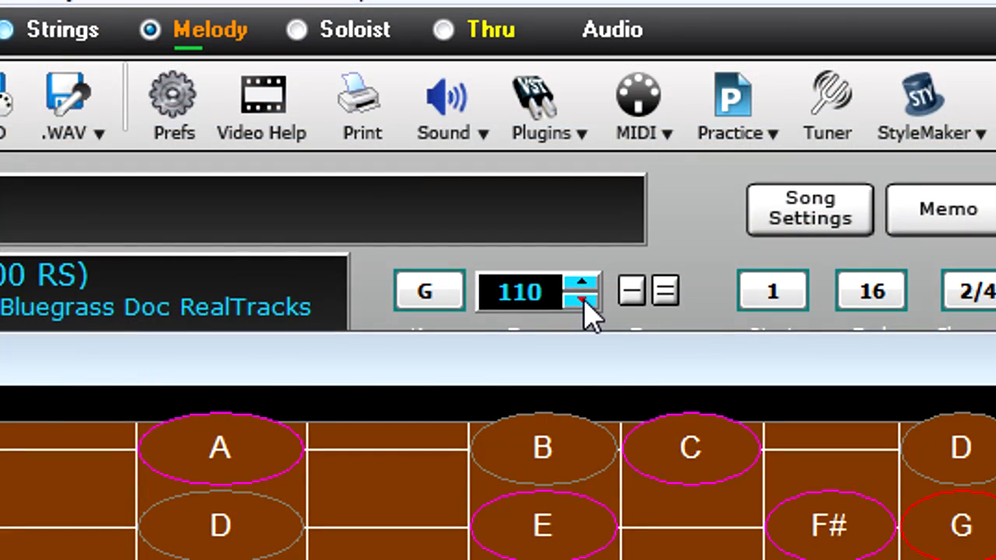
- Slow the Jesse James song's tempo and bring it back up
click(583, 300)
click(583, 284)
click(583, 284)
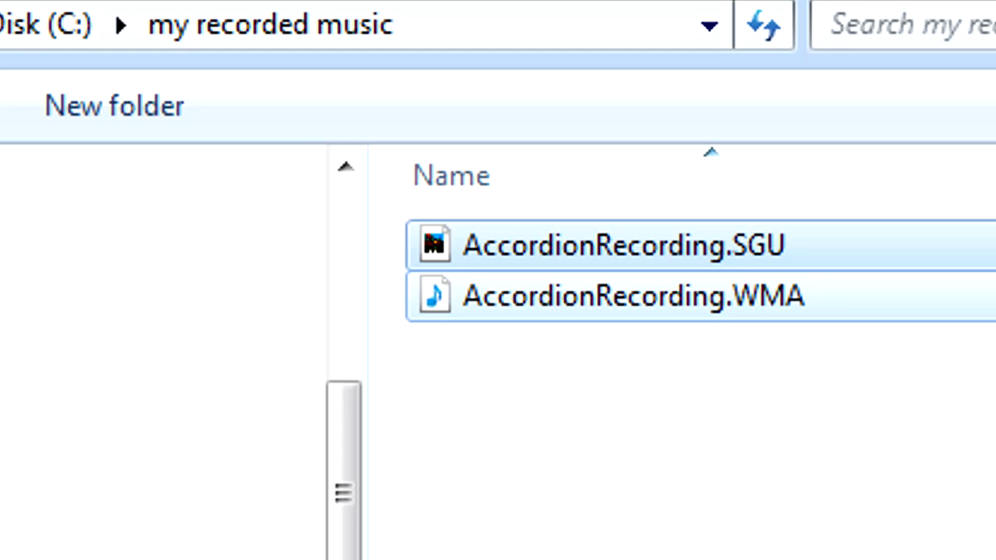
- Create a folder named My First Accordion UserTracks inside RealTracks\UserTracks and open it
click(646, 517)
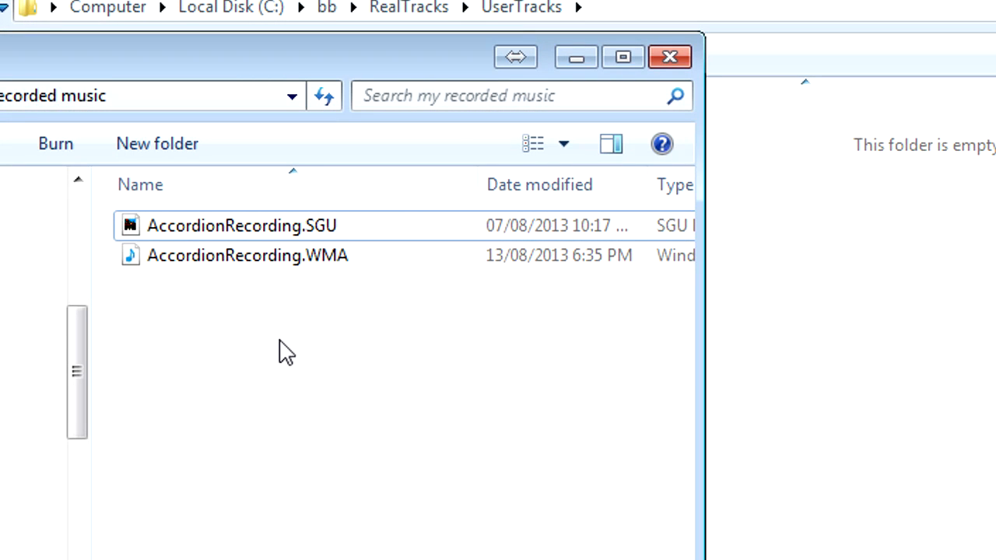
click(582, 4)
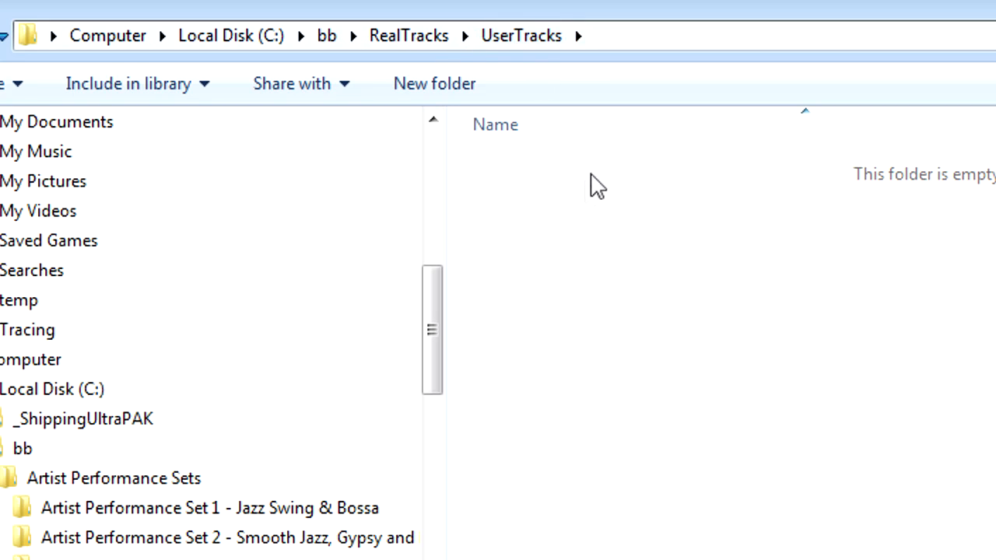
right_click(553, 216)
mouse_move(856, 556)
click(925, 557)
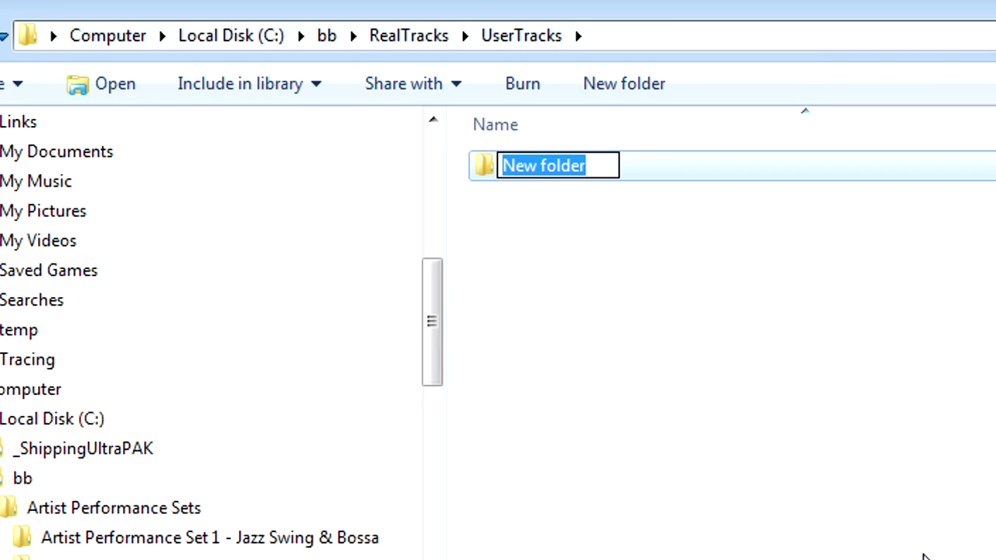
text(My)
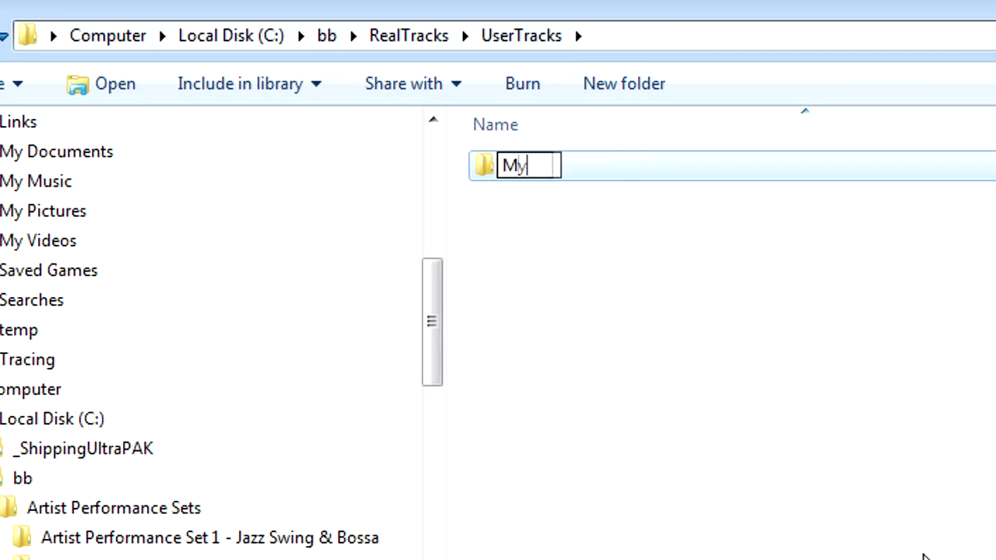
text( First Ac)
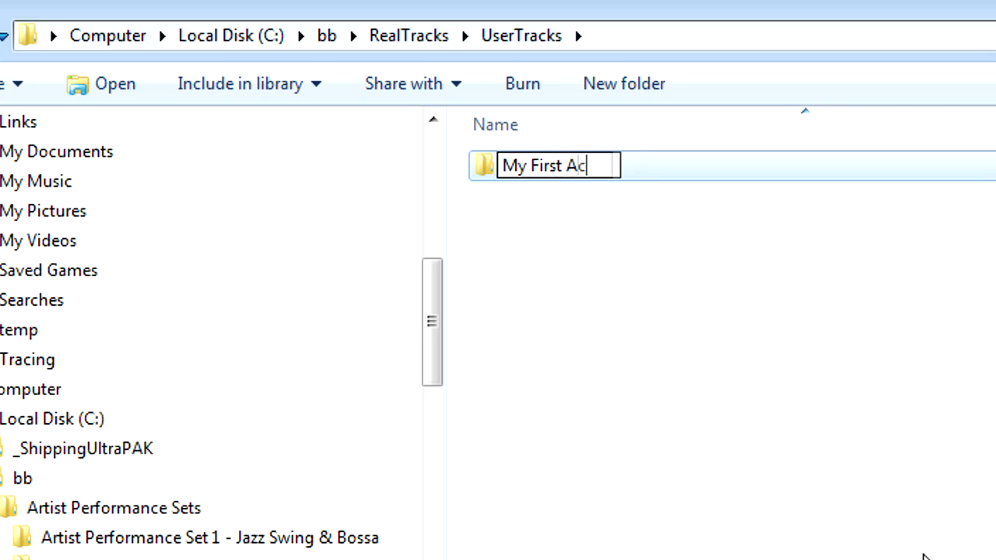
text(cordion )
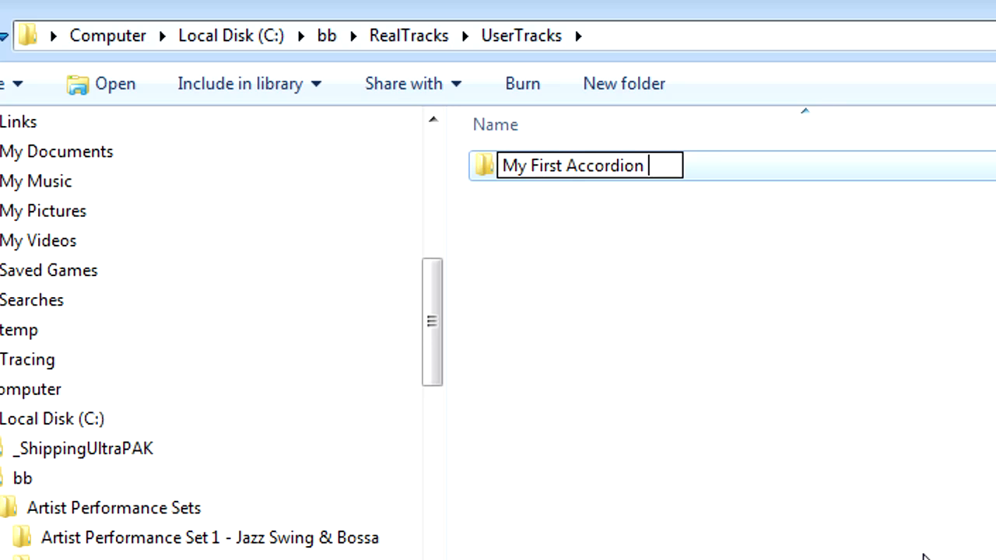
text(UserTracks)
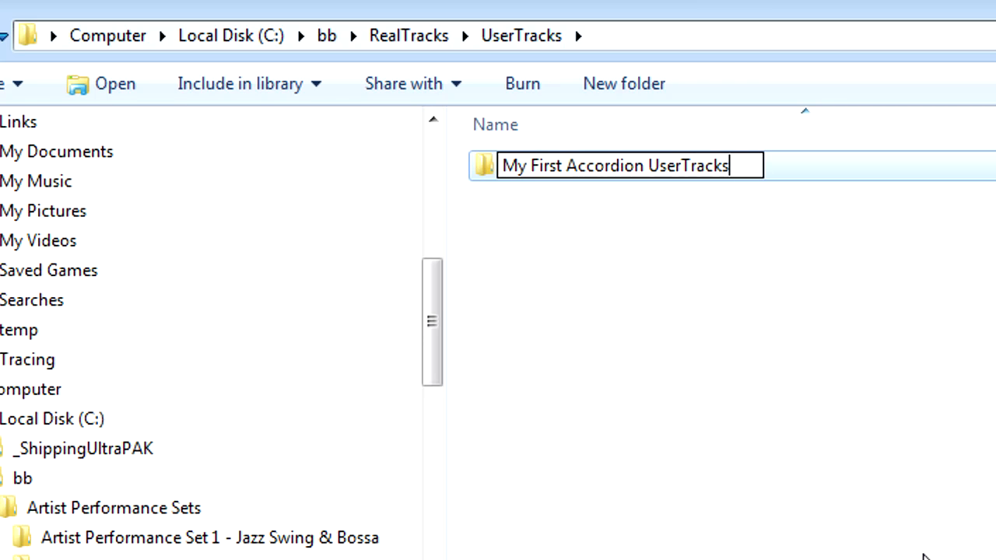
key(Return)
key(Return)
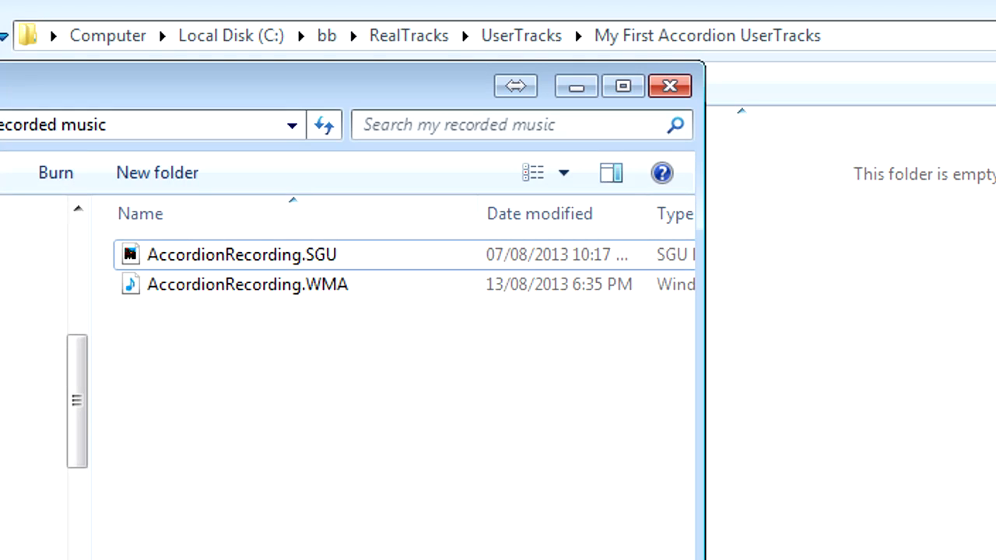
- Transfer AccordionRecording.SGU and AccordionRecording.WMA from the my recorded music folder into the My First Accordion UserTracks folder
drag(229, 350, 129, 265)
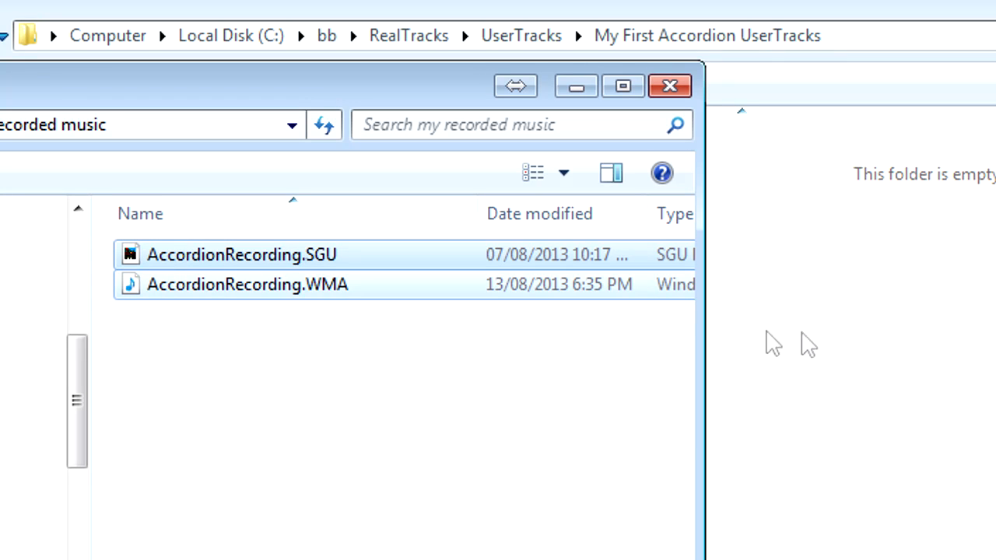
drag(883, 327, 880, 327)
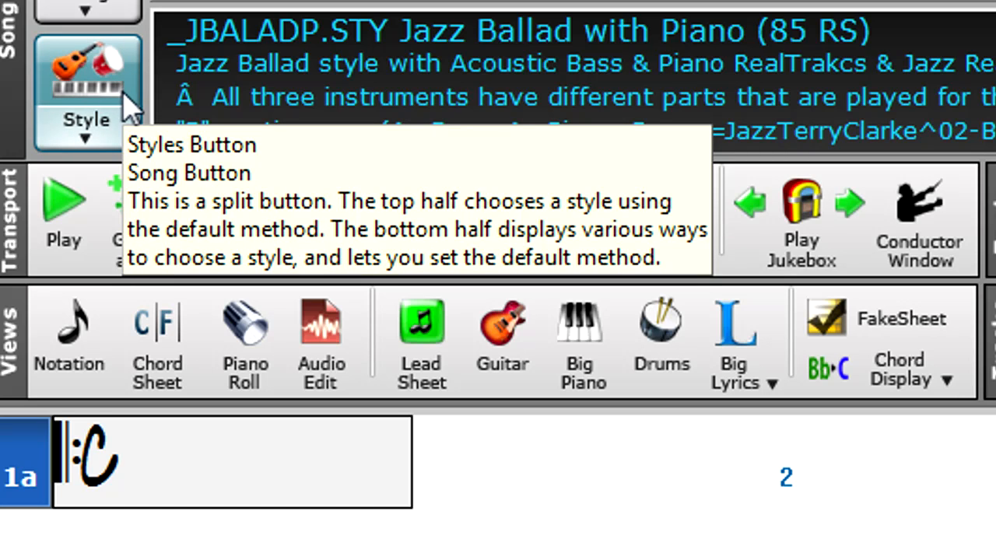
- Examine the ways to choose a style and the choices for the Style control's default action
click(95, 137)
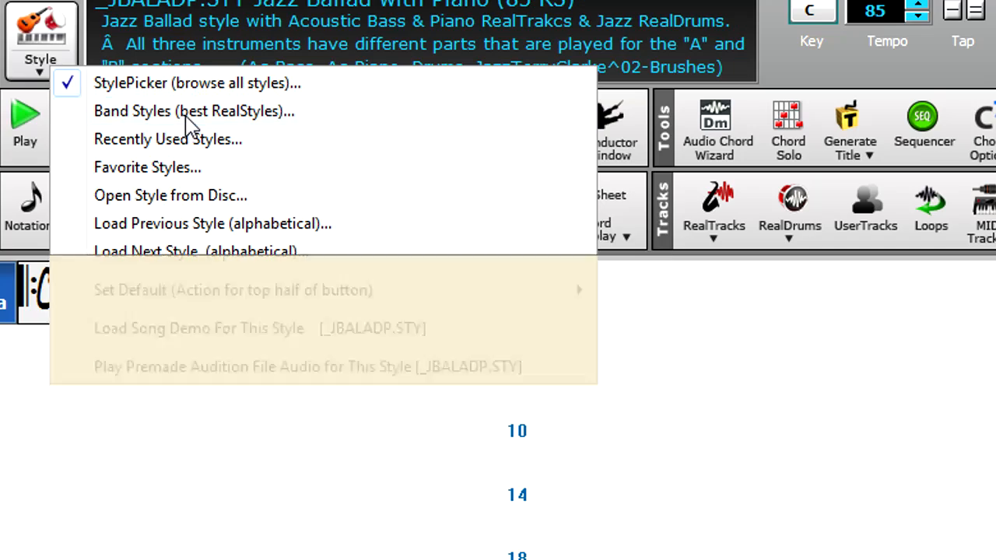
click(299, 207)
mouse_move(547, 519)
mouse_move(372, 354)
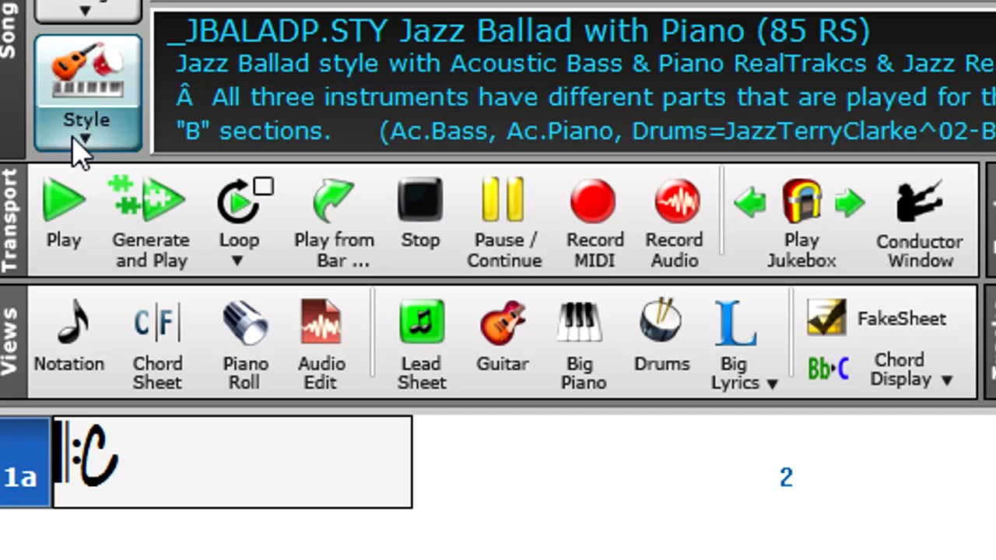
click(77, 149)
mouse_move(283, 467)
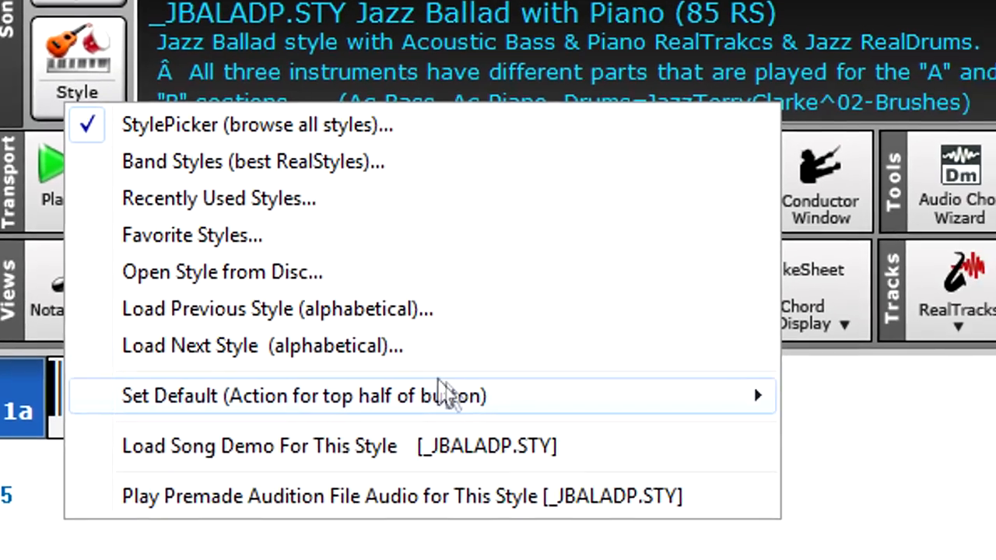
mouse_move(635, 460)
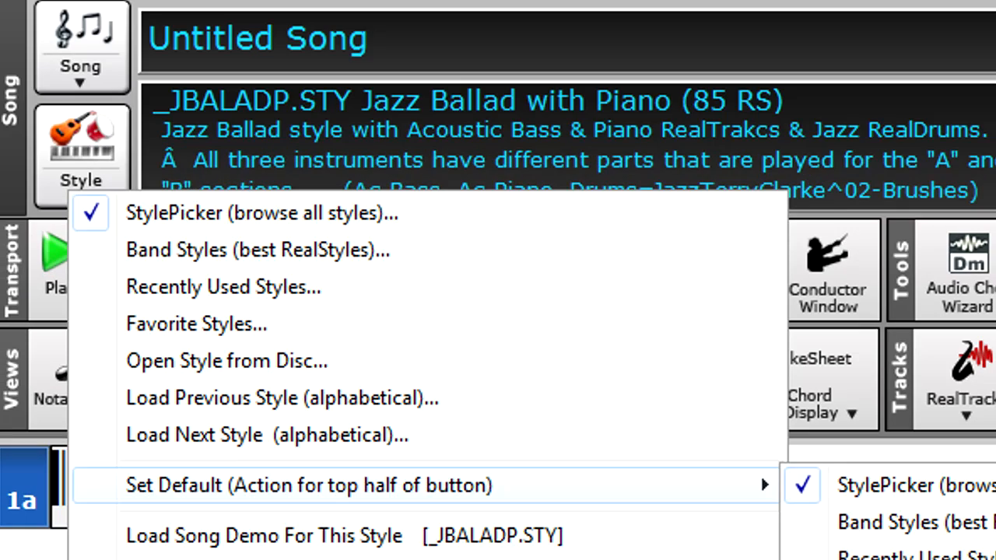
click(788, 363)
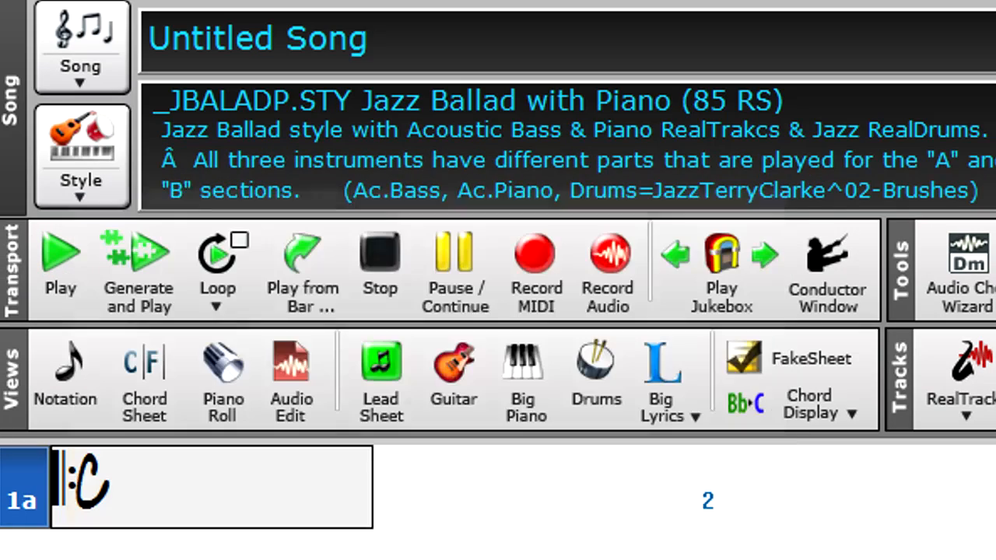
- View the available ways to open a song from the Song control
click(97, 68)
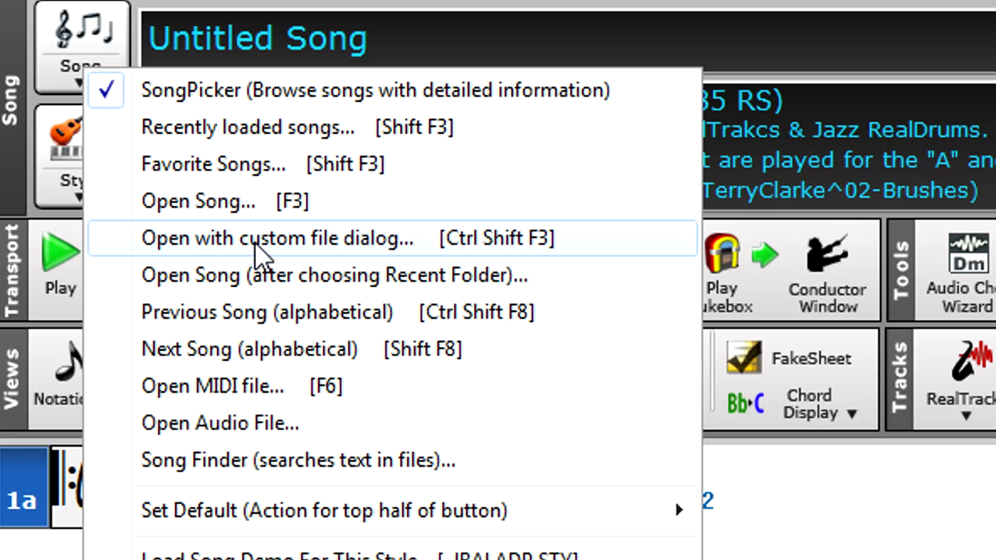
key(Escape)
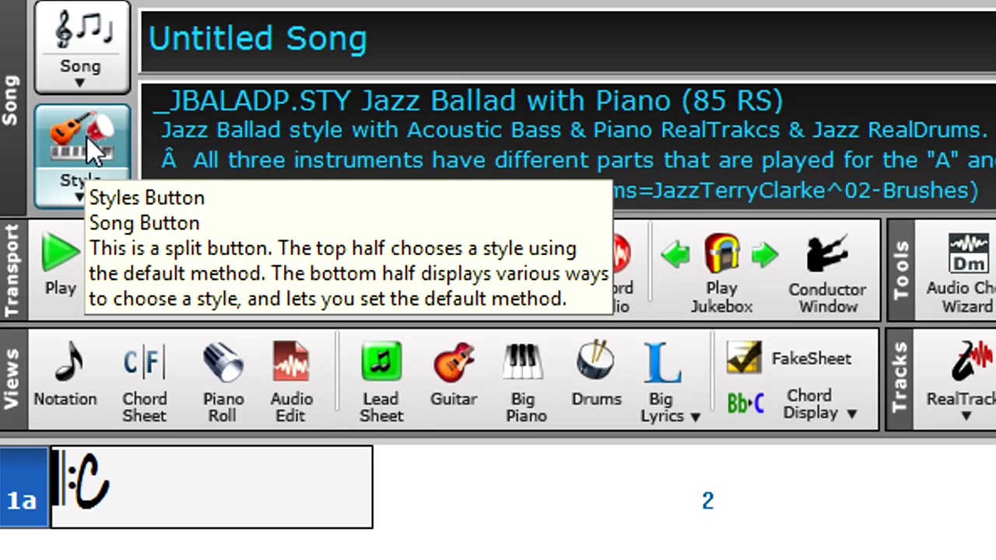
- Open the style picker and filter the styles to tempo 75, 16ths and Swing
click(86, 136)
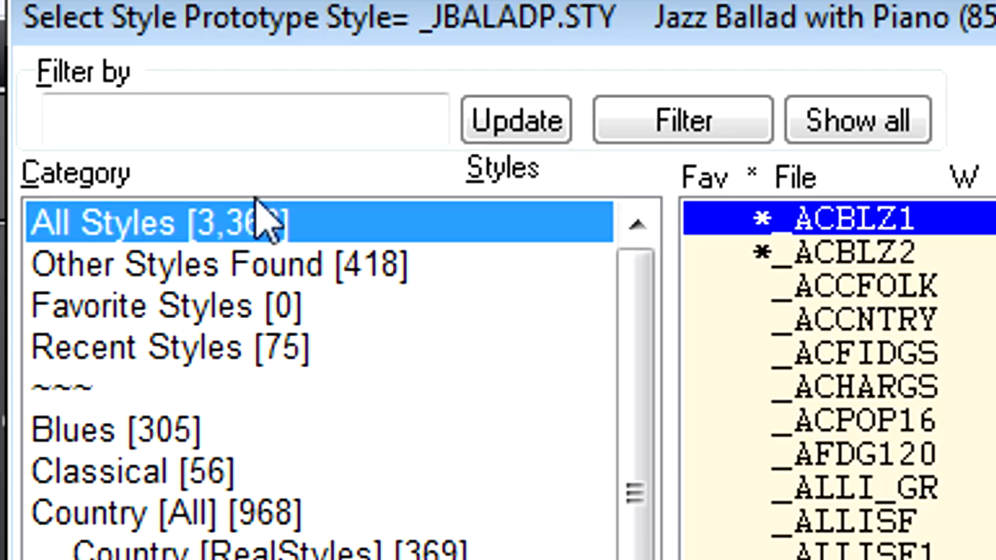
click(220, 40)
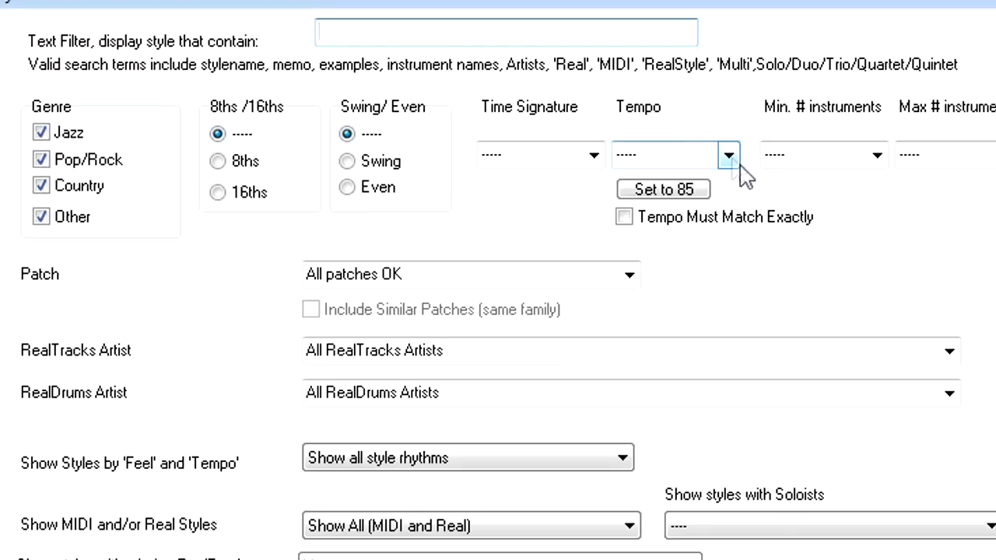
click(775, 241)
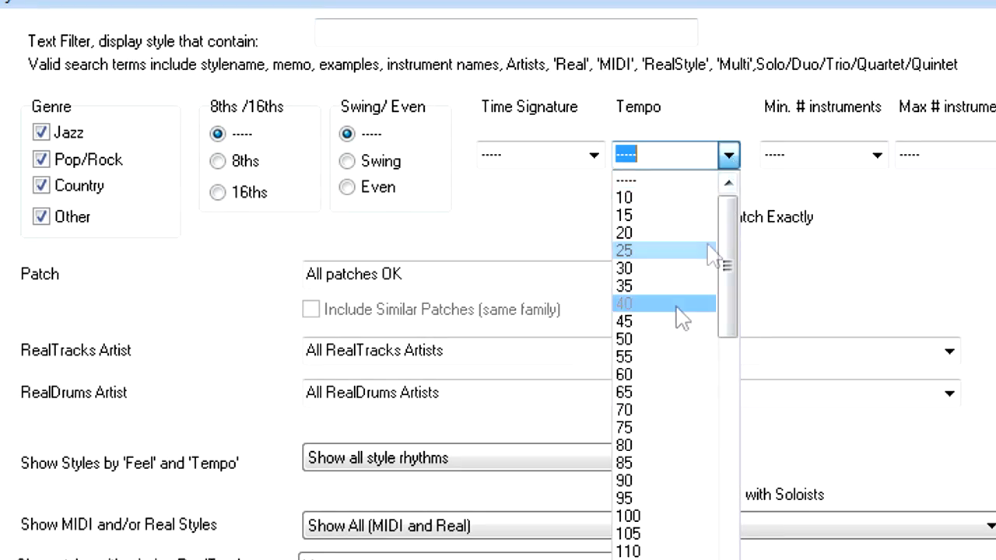
click(633, 428)
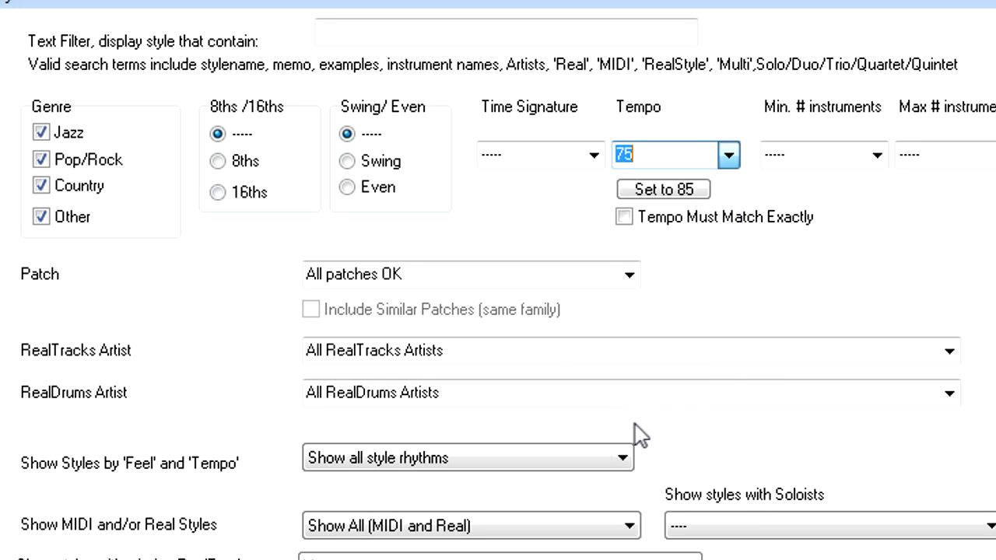
click(217, 192)
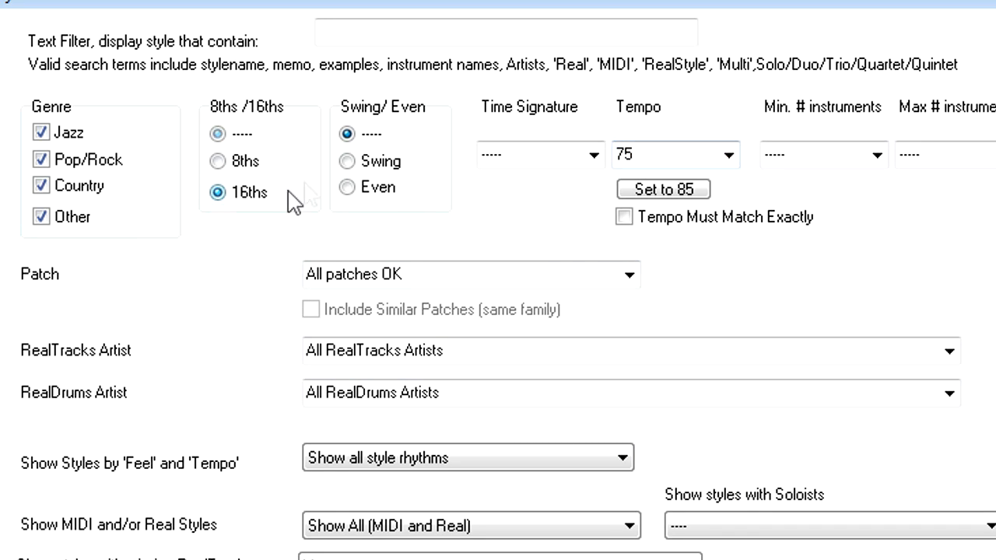
click(347, 161)
key(Return)
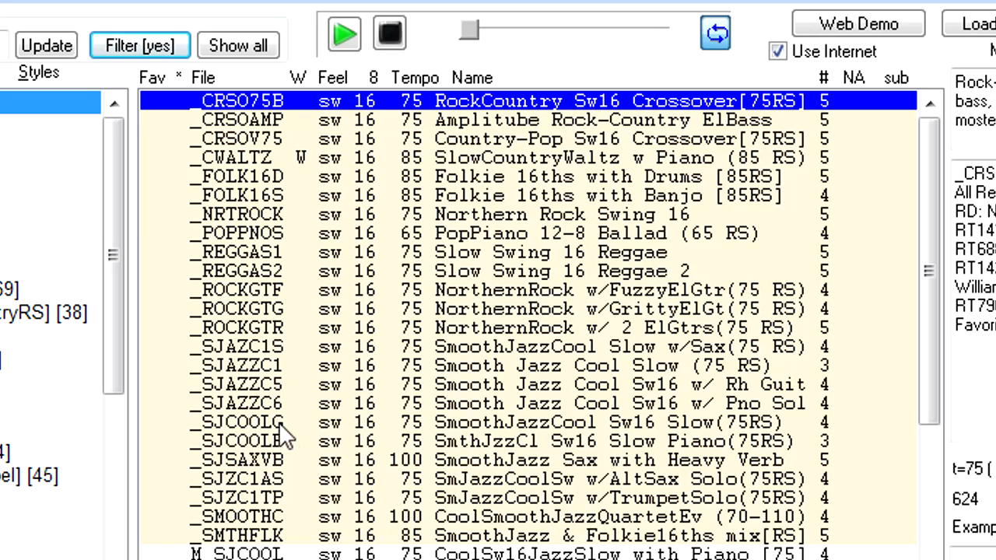
- Audition the filtered styles _SJZC1AS, _SJZC1TP, _ROCKGTR, _REGGAS1 and _FOLK16S
click(454, 481)
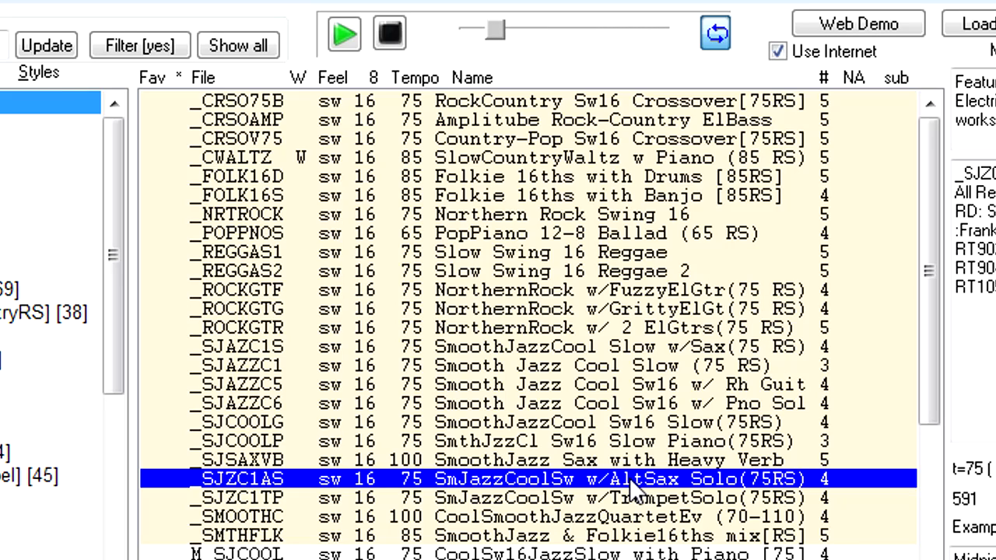
click(526, 499)
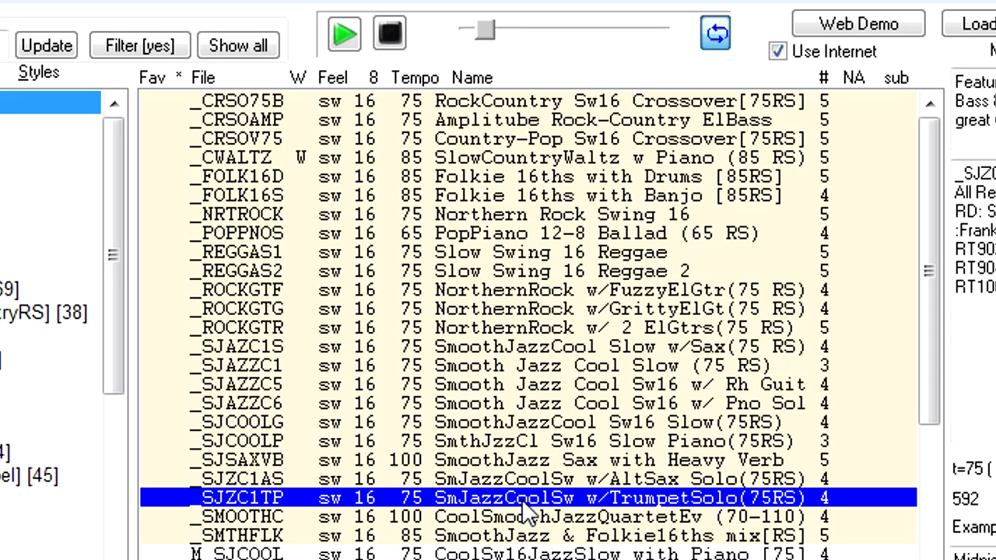
click(472, 329)
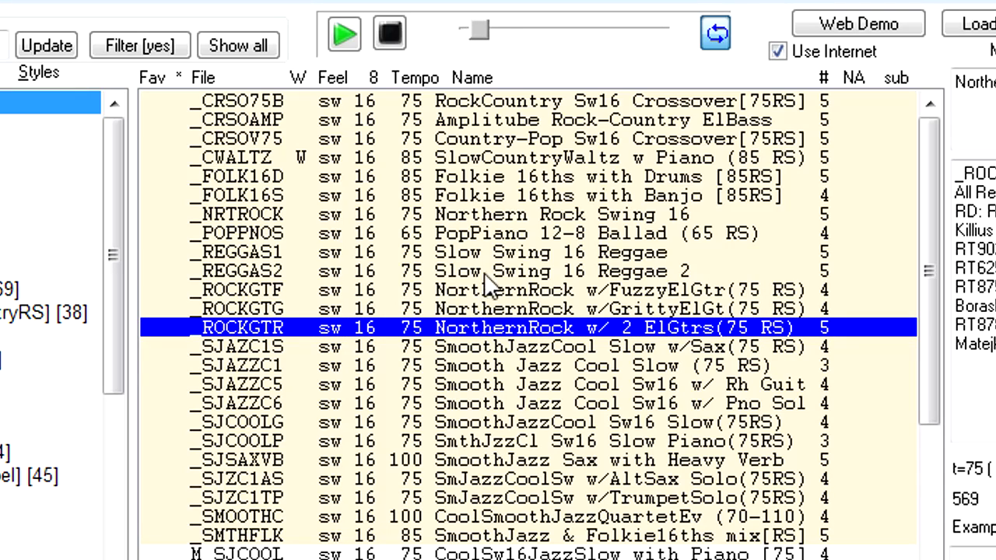
click(509, 255)
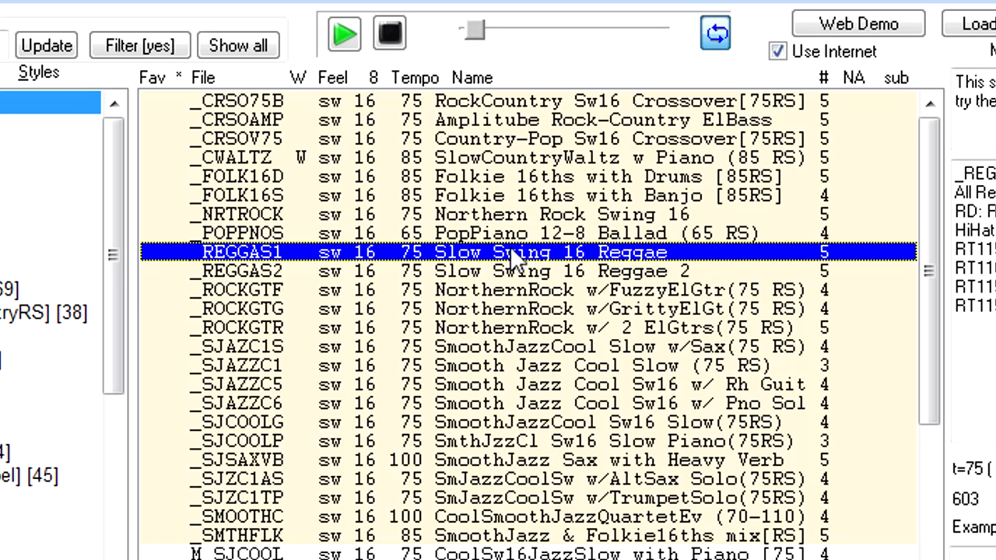
click(580, 198)
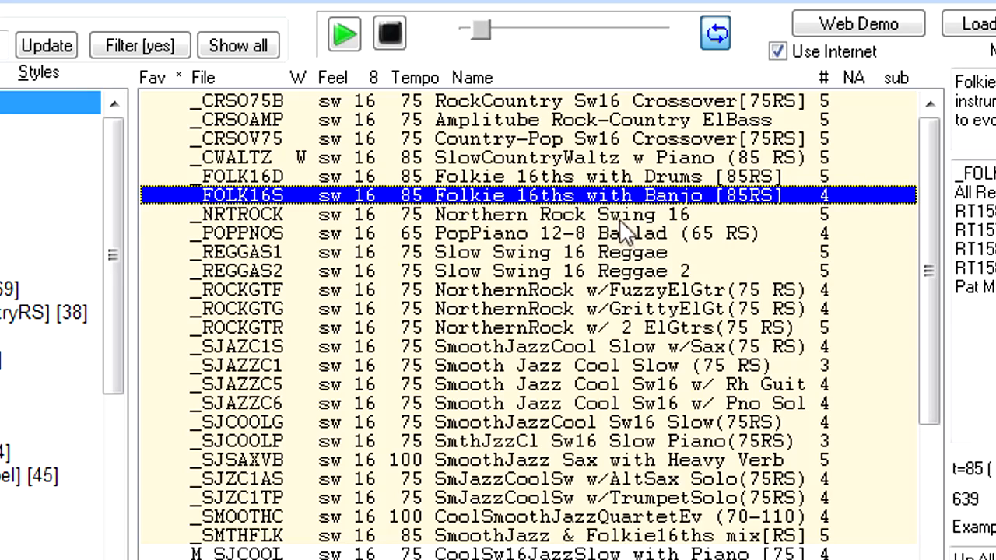
- Load the style _ROCKGTG, NorthernRock w/GrittyElGt (75 RS), into the untitled song
click(674, 308)
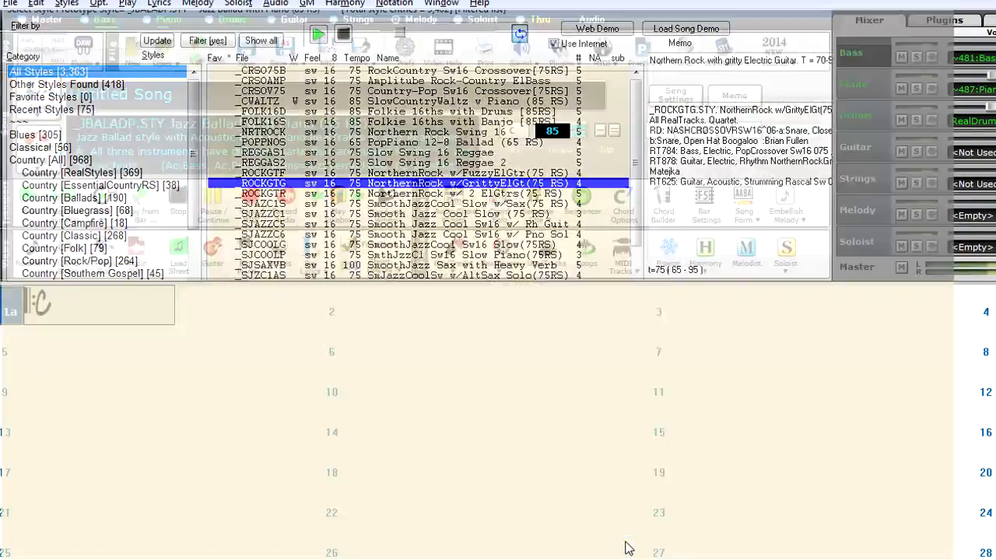
click(623, 547)
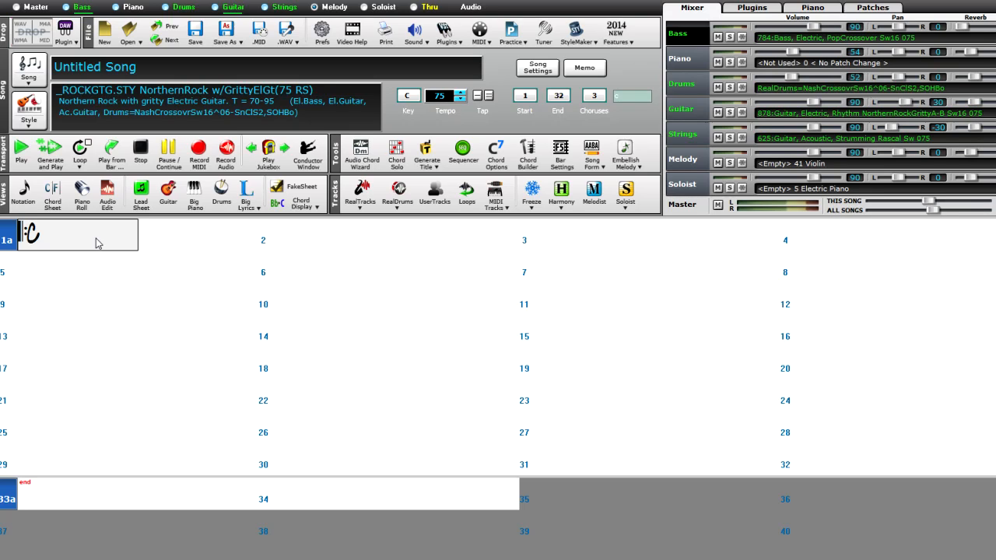
- Enter the chords Am, F and G in bars 2 to 4 and repeat the four-bar progression in bars 5 to 8
key(Right)
key(Right)
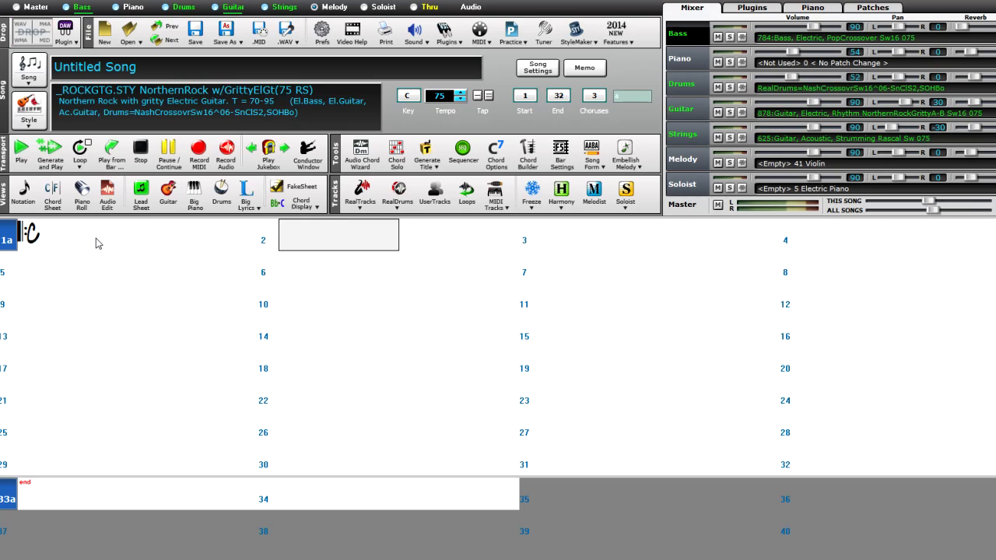
key(Return)
text(F)
key(Return)
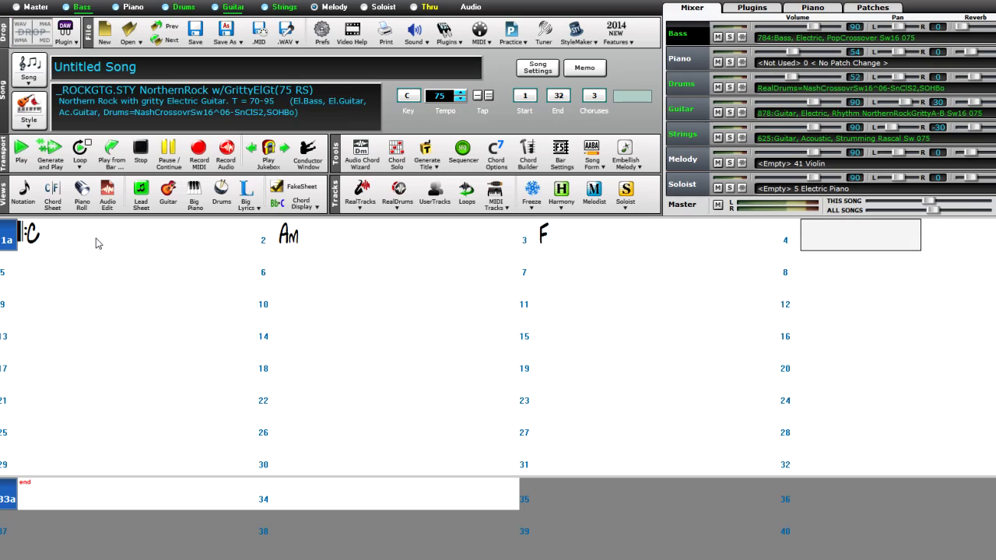
text(G)
key(Return)
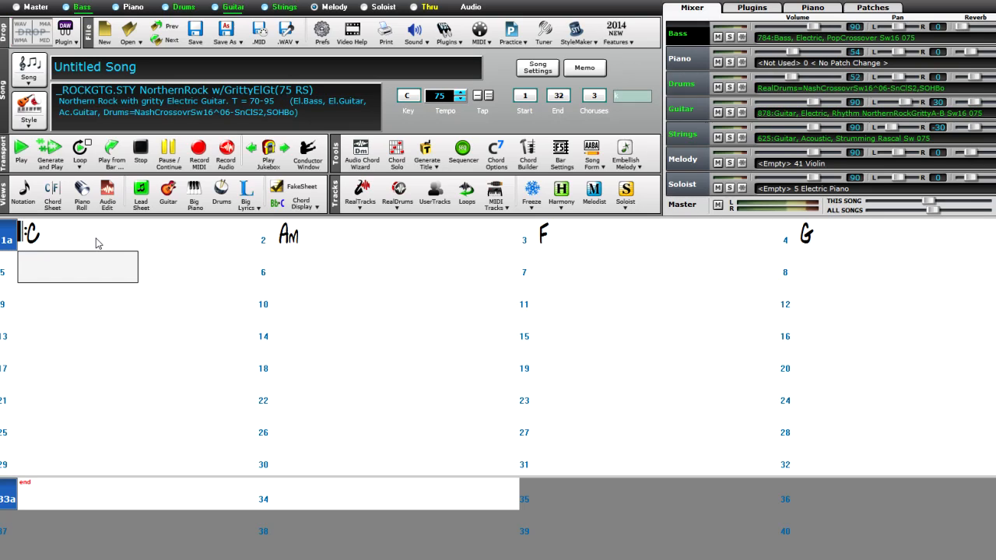
text(r4)
key(Return)
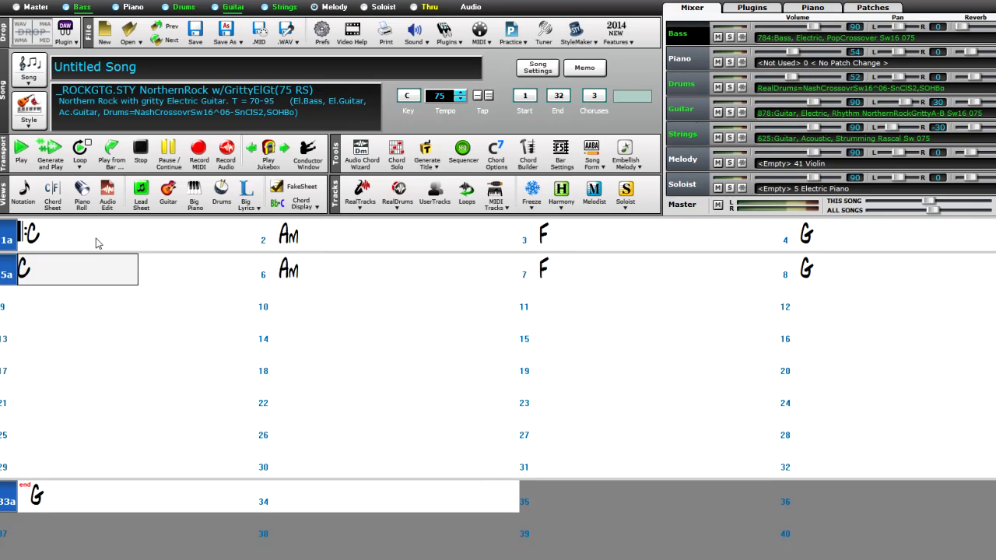
- Place a b part marker at bar 9 and enter the chords Dm, Em, F and G in bars 9 to 12
key(Down)
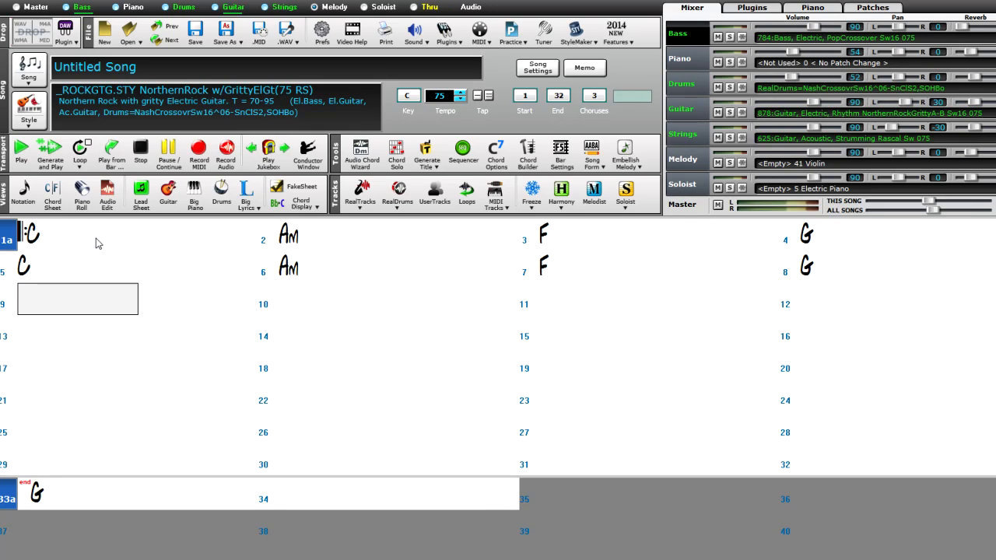
key(p)
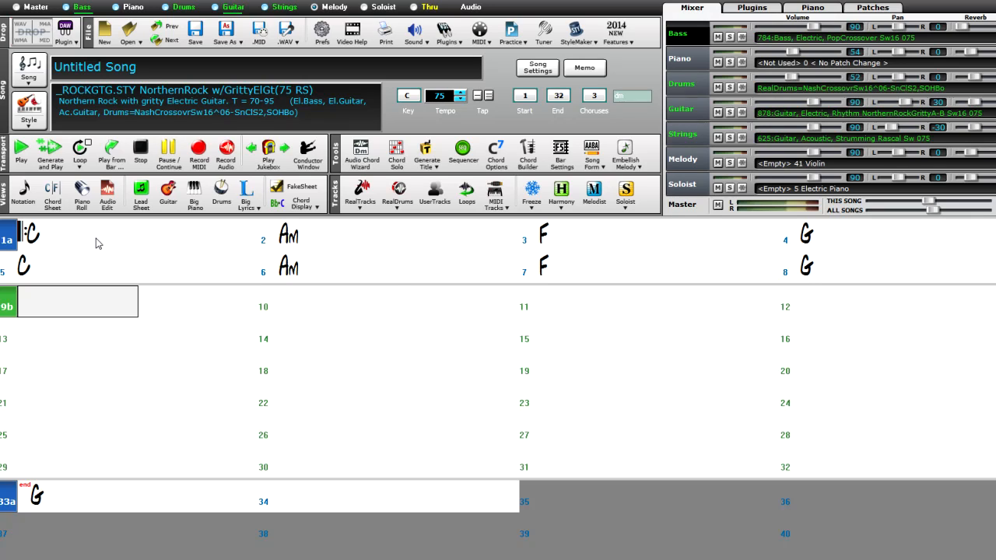
text(dm)
key(Return)
key(Return)
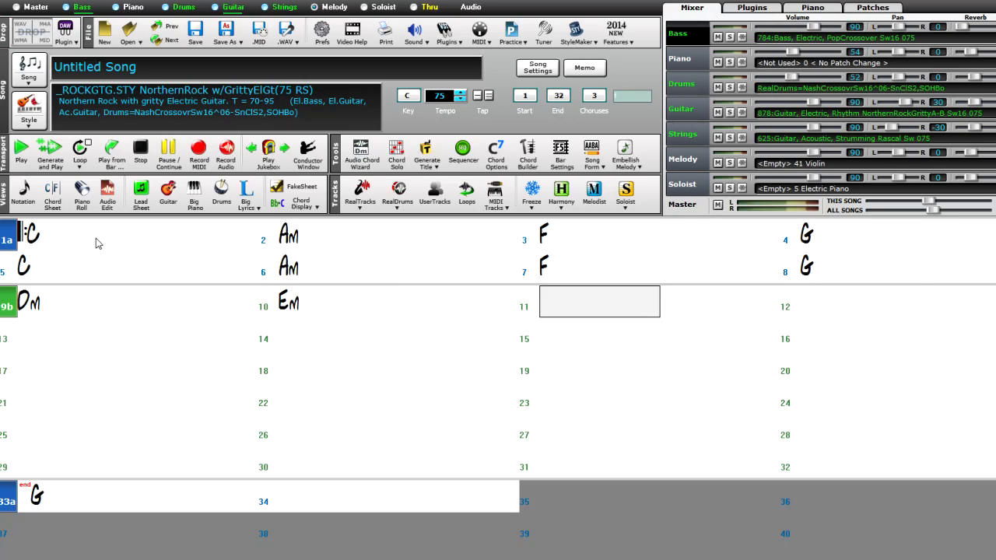
text(f)
key(Return)
text(g)
key(Return)
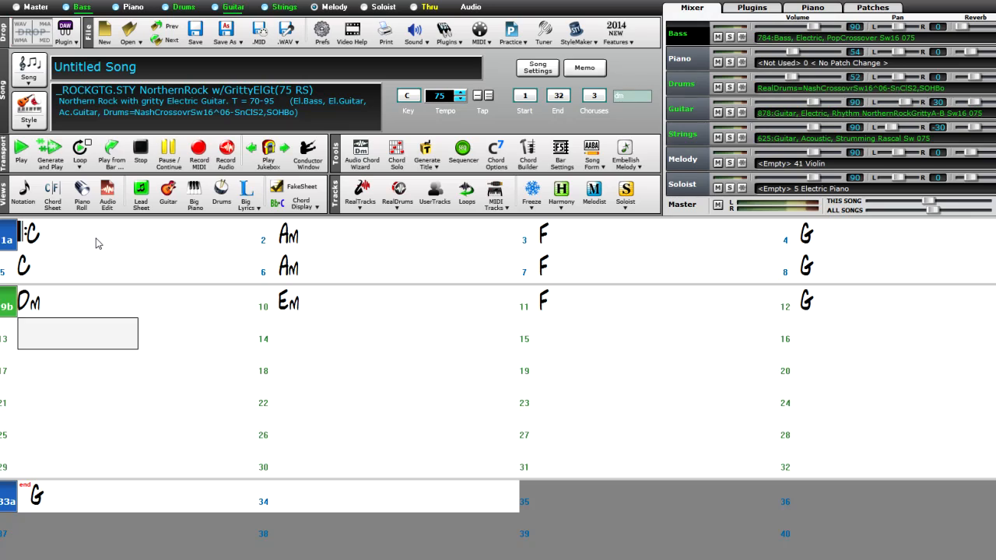
- Enter Dm, G and C in bars 13 to 15 and set the chorus to end at bar 16
key(Return)
text(g)
key(Return)
text(c)
key(Return)
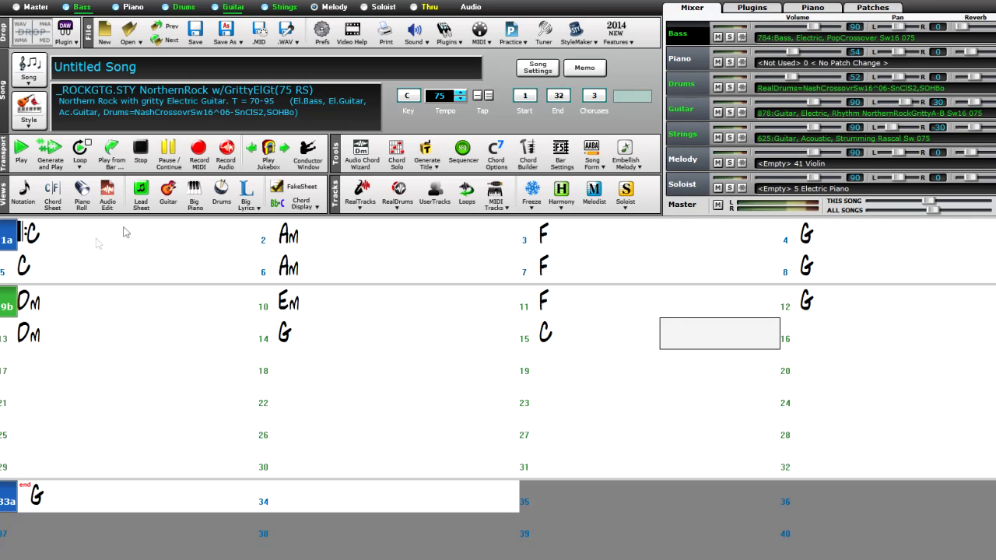
click(558, 95)
click(880, 322)
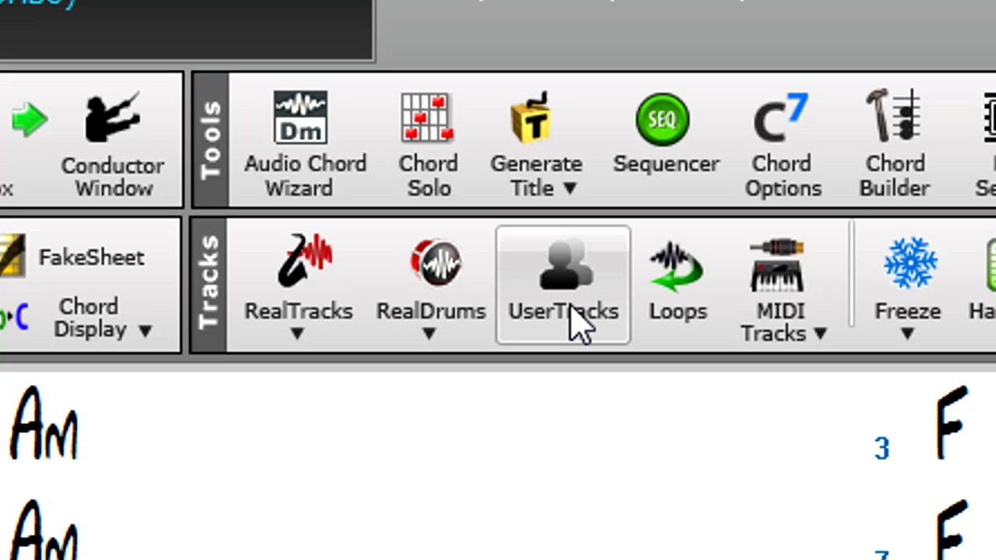
- Assign My First Accordion UserTracks to the Piano track and play the song
click(576, 323)
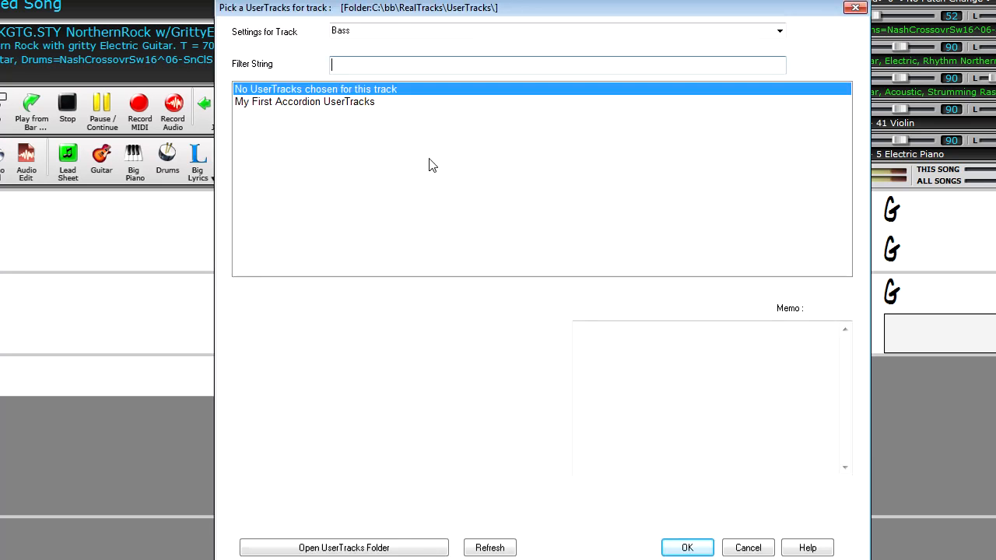
click(393, 30)
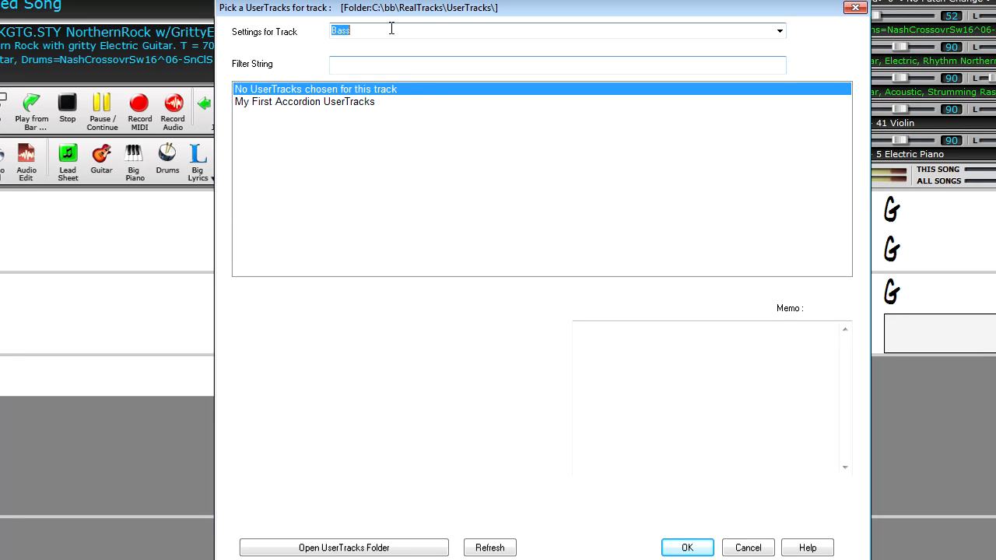
click(779, 33)
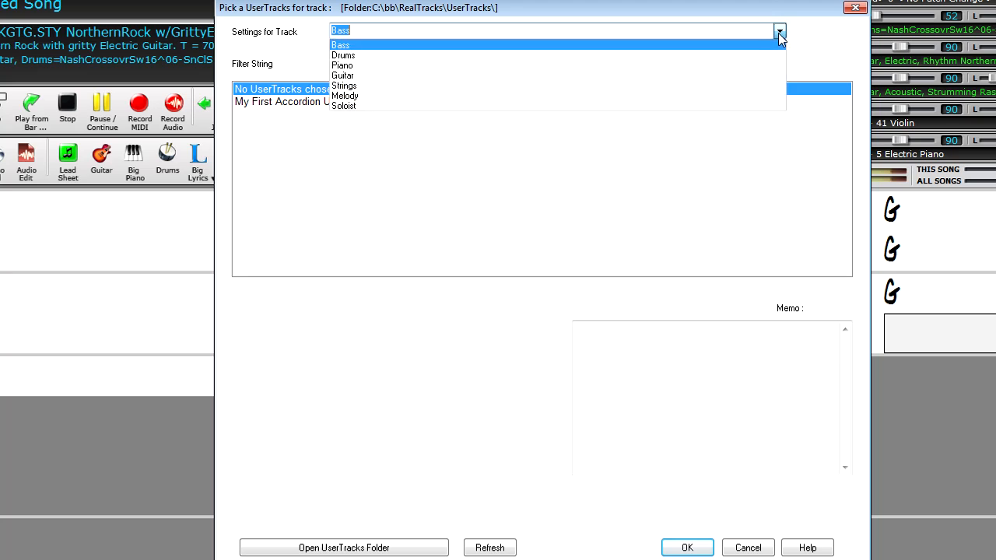
click(724, 67)
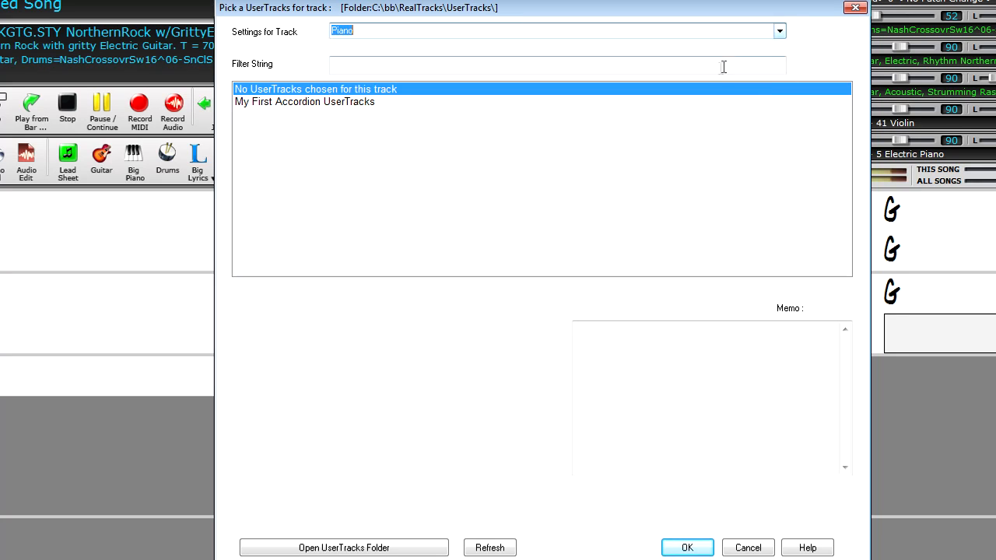
click(360, 105)
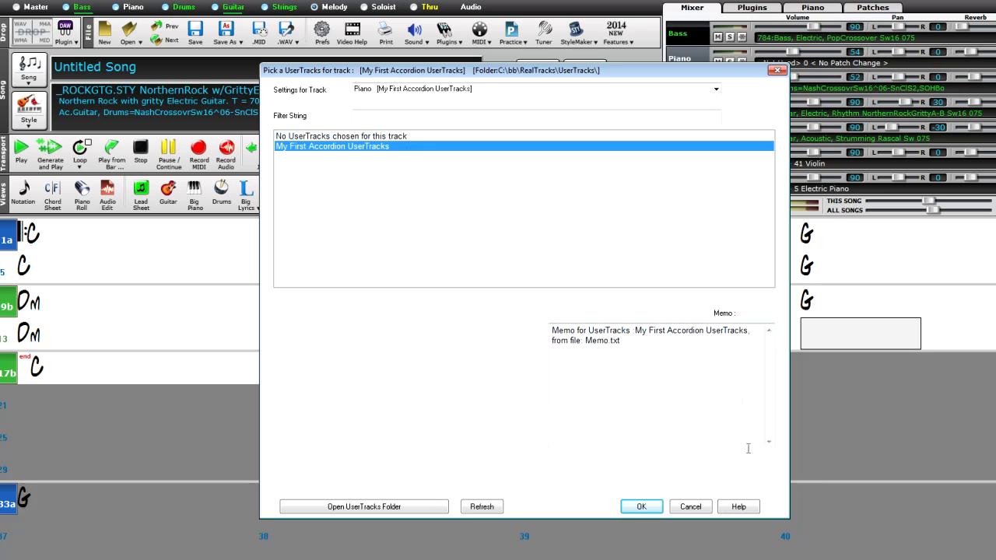
click(642, 508)
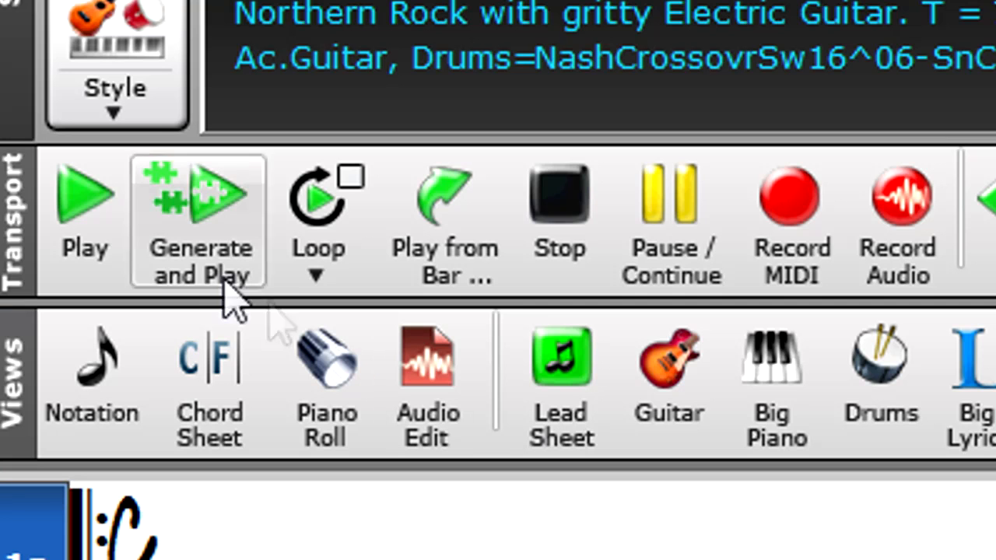
click(85, 207)
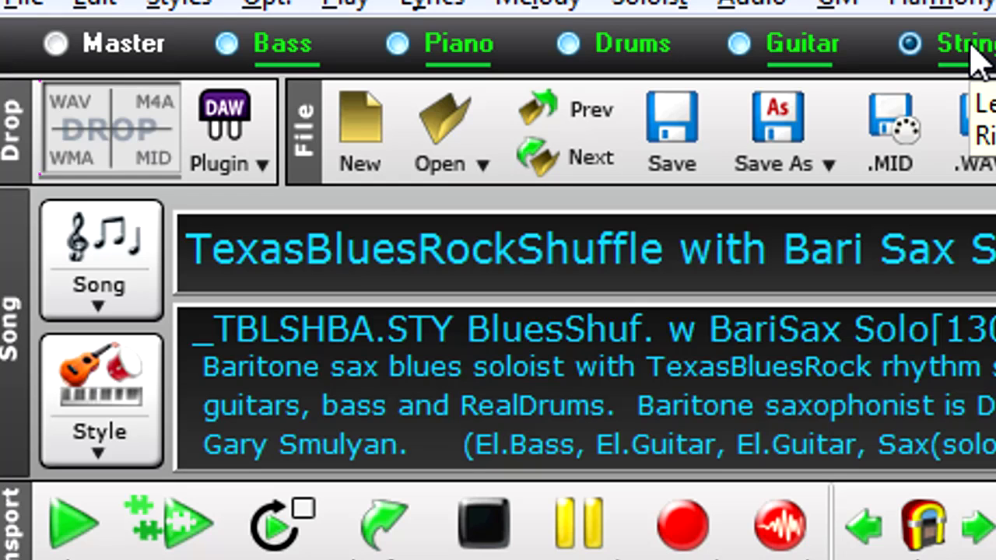
- Send the Strings track to the WAV section of the Drop station and turn on DAW Plugin mode
drag(973, 63, 73, 100)
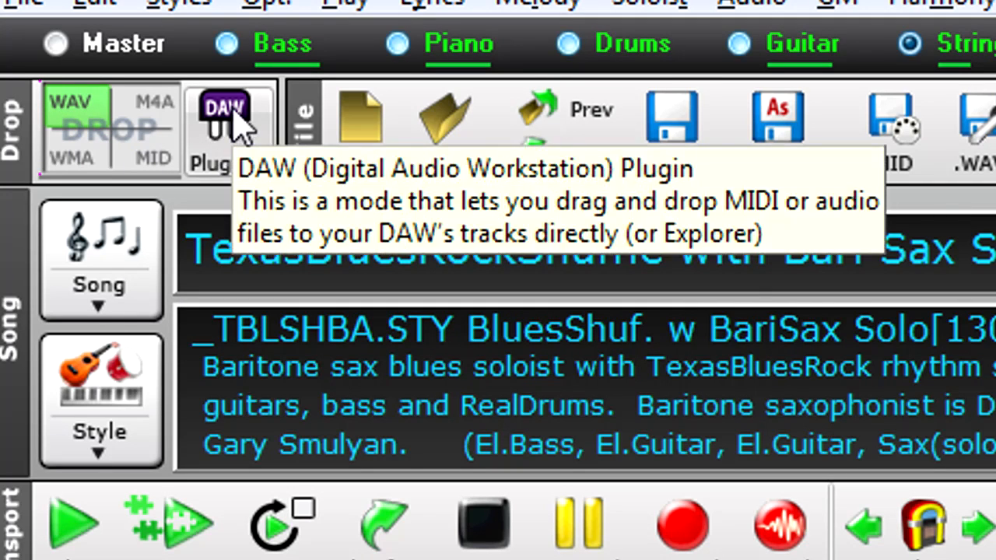
click(236, 128)
click(423, 140)
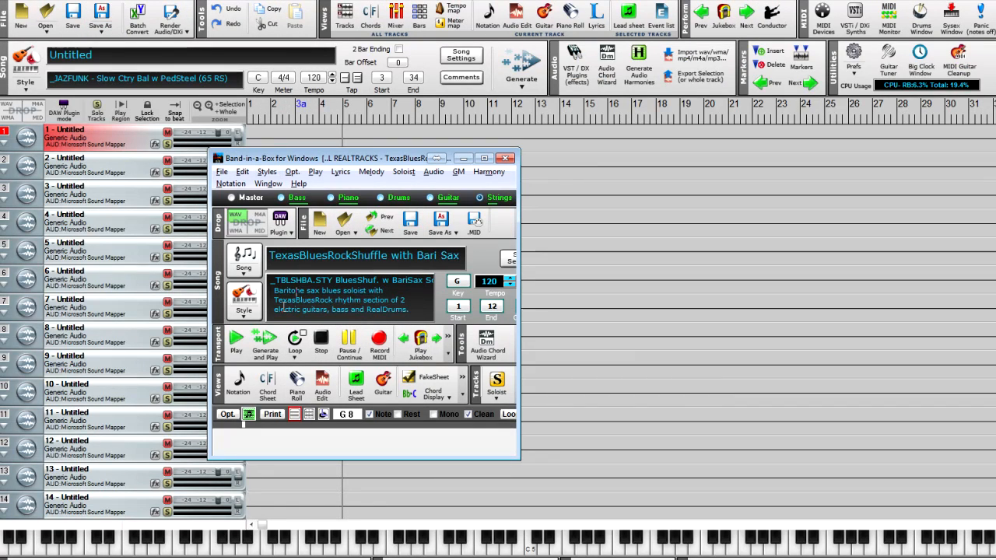
mouse_move(296, 291)
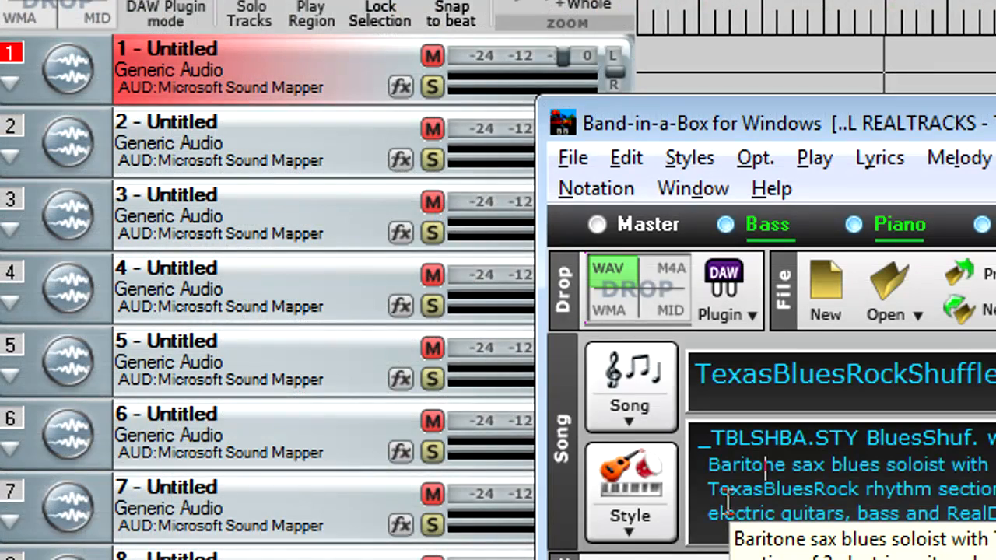
- Place the rendered Strings WAV file from the Drop station on track 1 of the DAW and end DAW Plug-in mode
drag(634, 277, 142, 51)
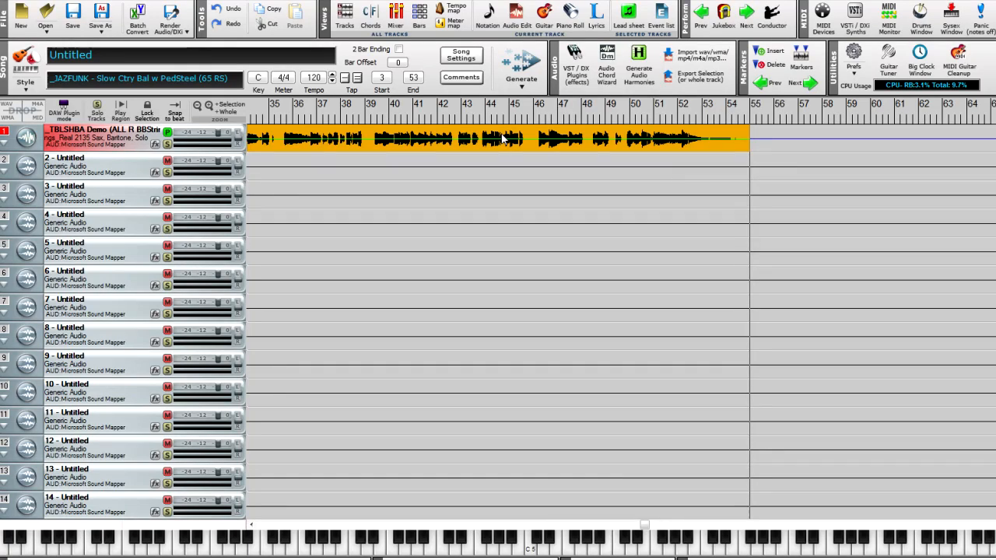
click(359, 558)
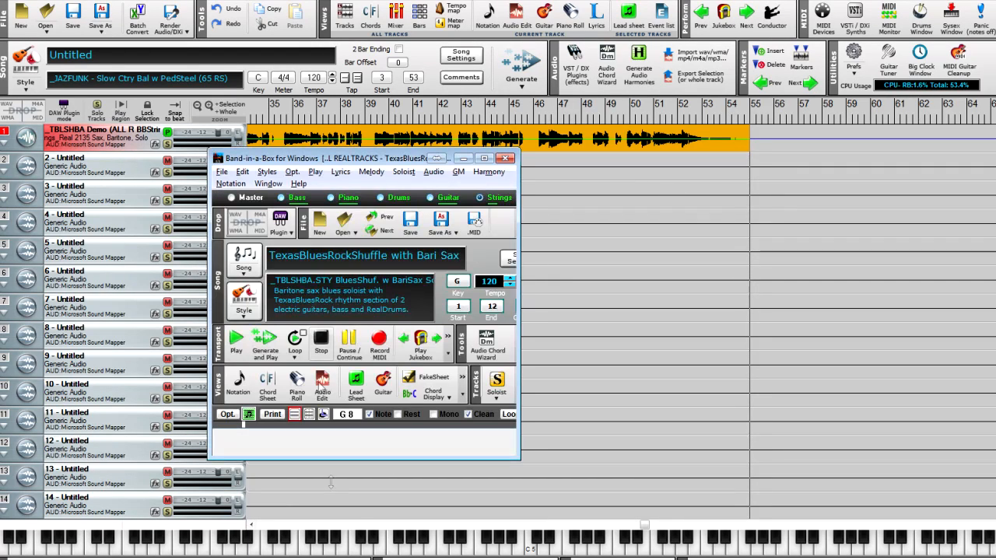
click(288, 225)
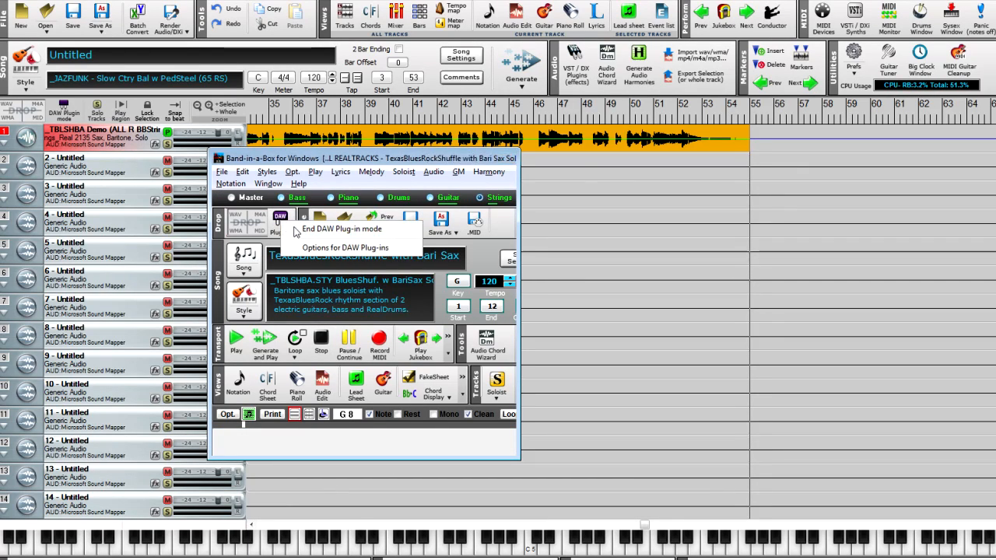
click(299, 226)
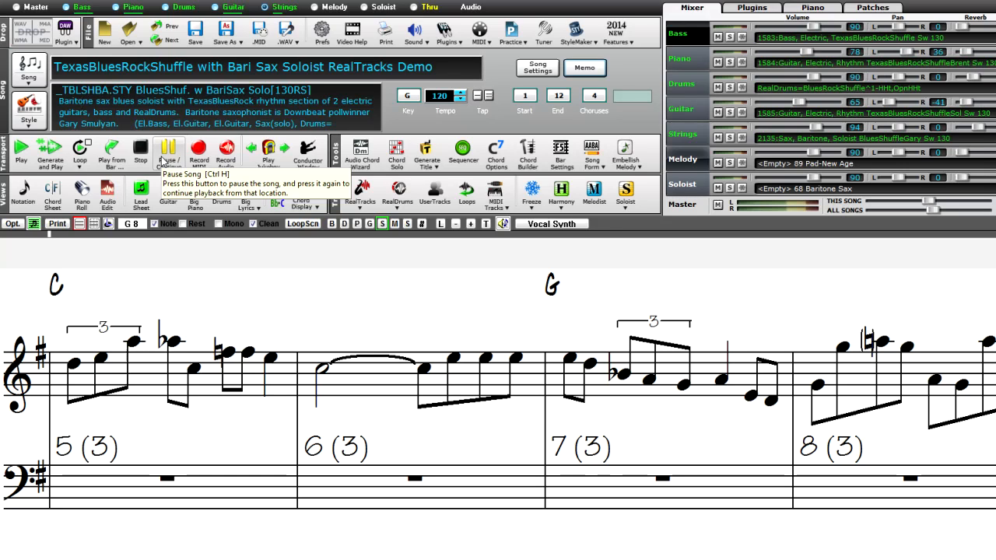
- Mute the Bass track, then render the Master mix to the Drop station's M4A section and copy the file to the Dropbox audio folder
click(718, 37)
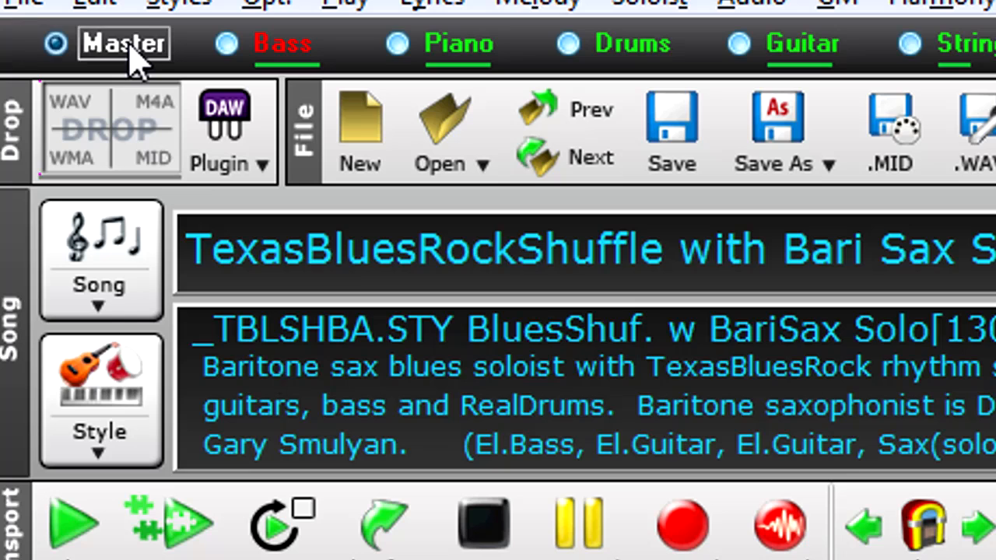
drag(137, 58, 158, 100)
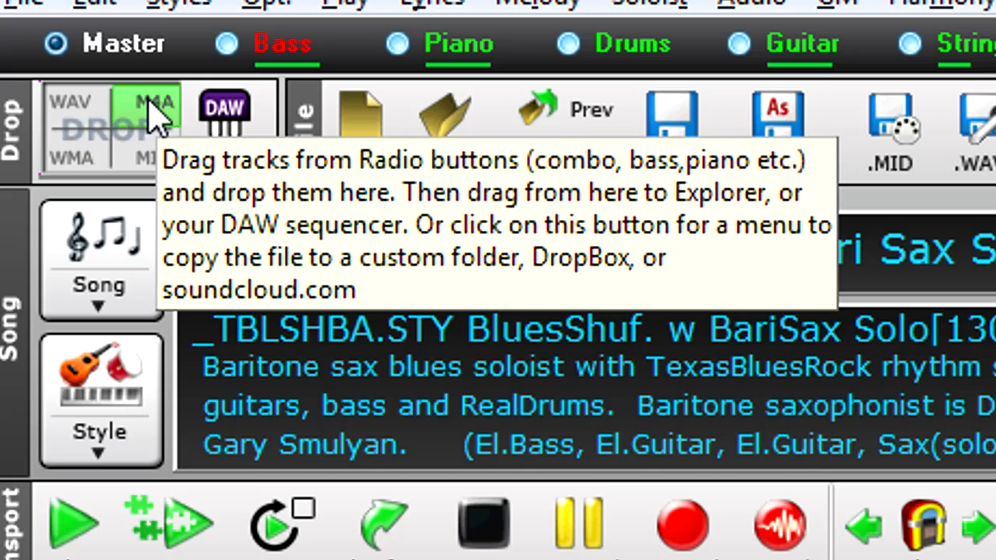
click(160, 114)
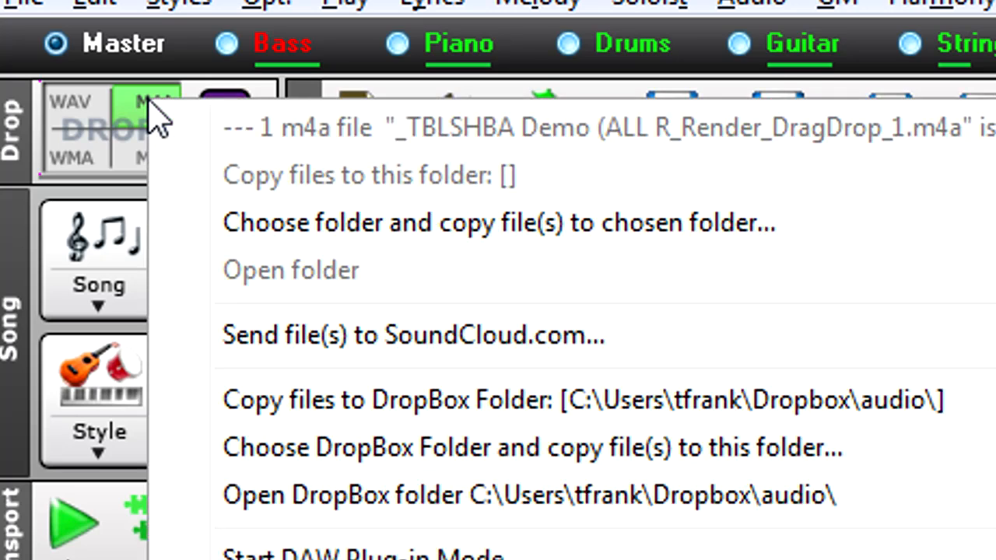
click(393, 420)
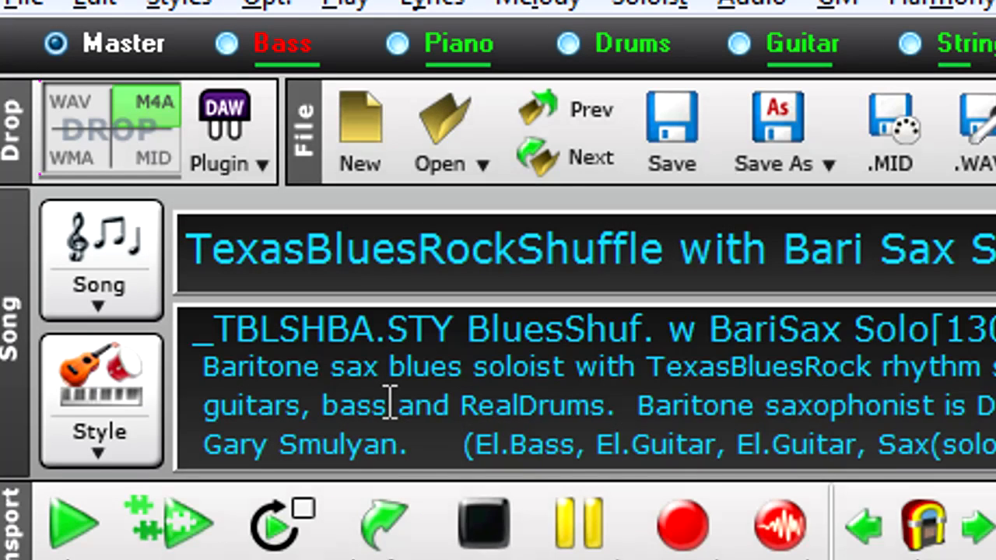
- Open the Dropbox audio folder, play the rendered M4A file in the media player and bring up the file's options
click(127, 162)
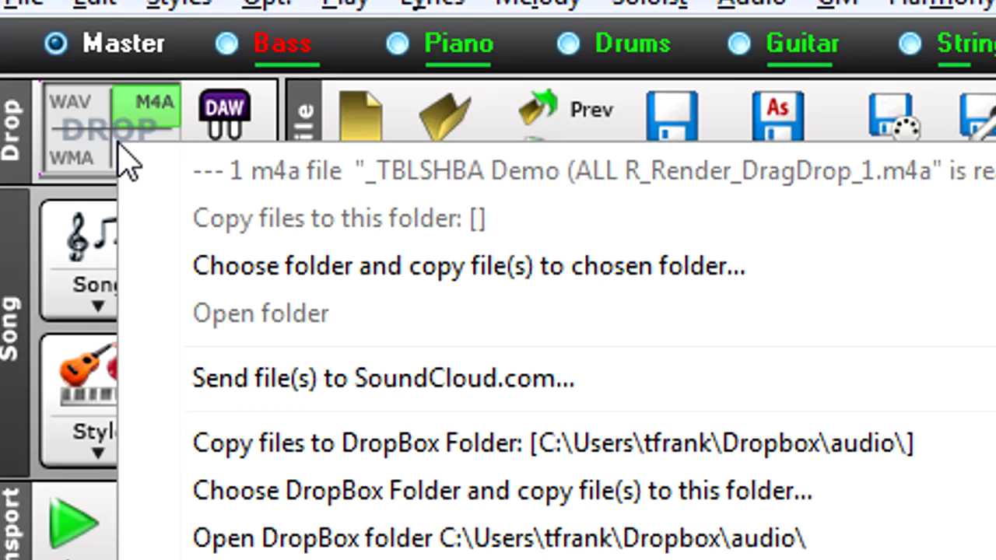
click(317, 539)
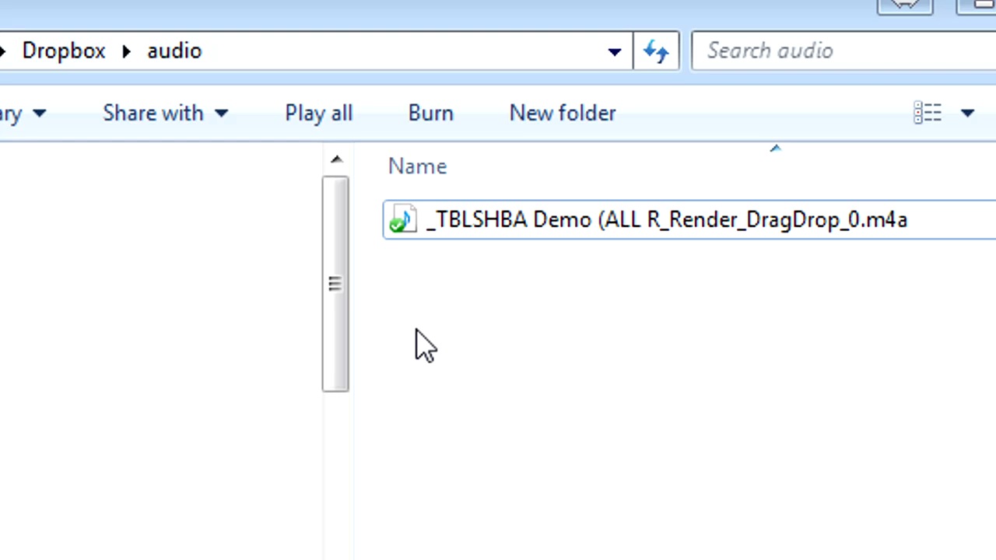
double_click(518, 226)
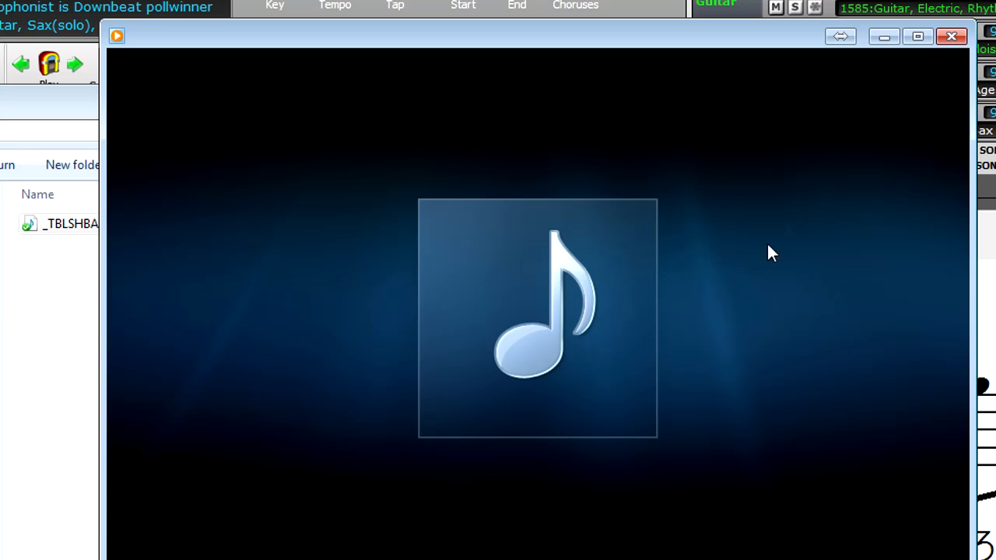
click(959, 40)
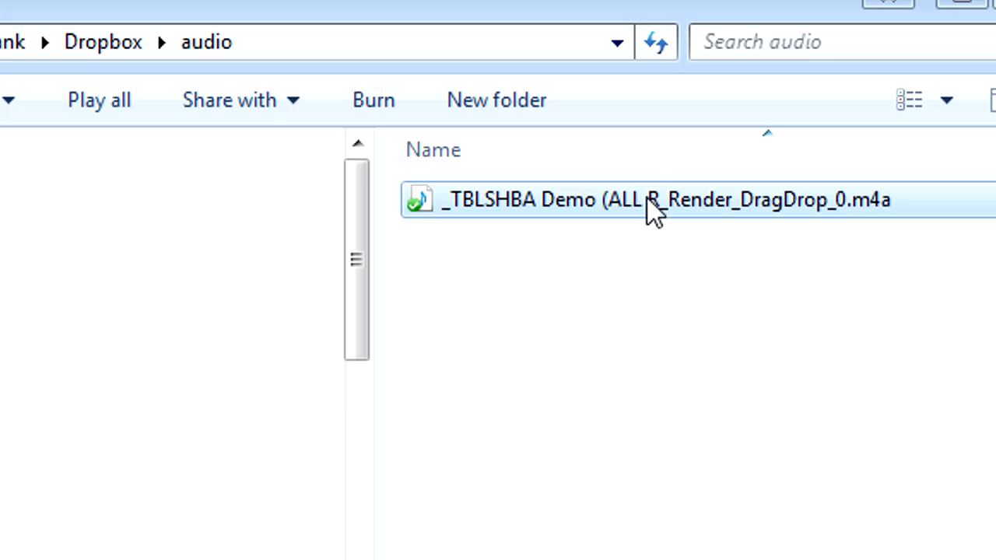
right_click(647, 199)
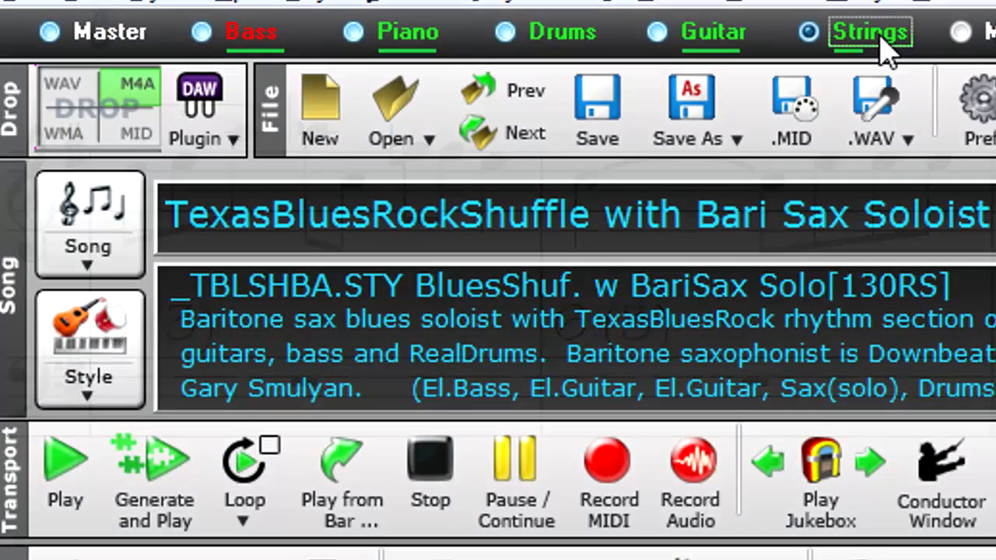
- Send the Strings track to the MID section of the Drop station and start DAW Plugin mode
drag(885, 49, 127, 133)
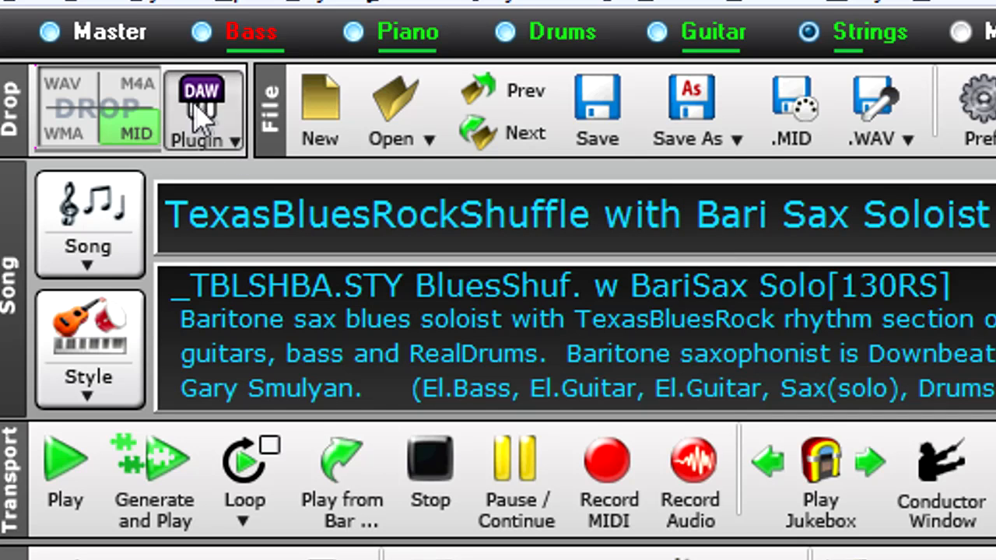
click(199, 117)
click(245, 136)
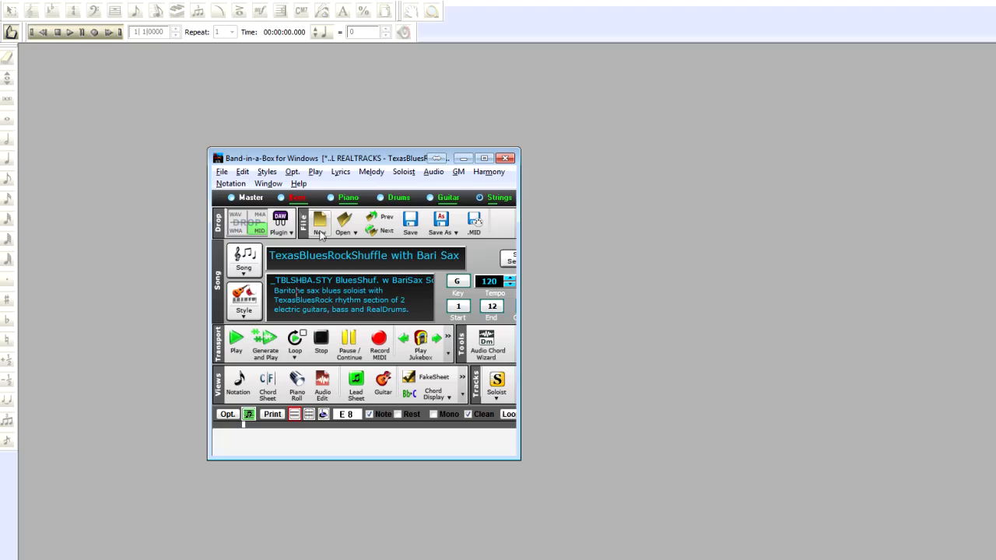
- Drop the Strings MIDI file into the notation program and import it with tracks becoming staves
drag(262, 232, 542, 270)
drag(615, 222, 614, 223)
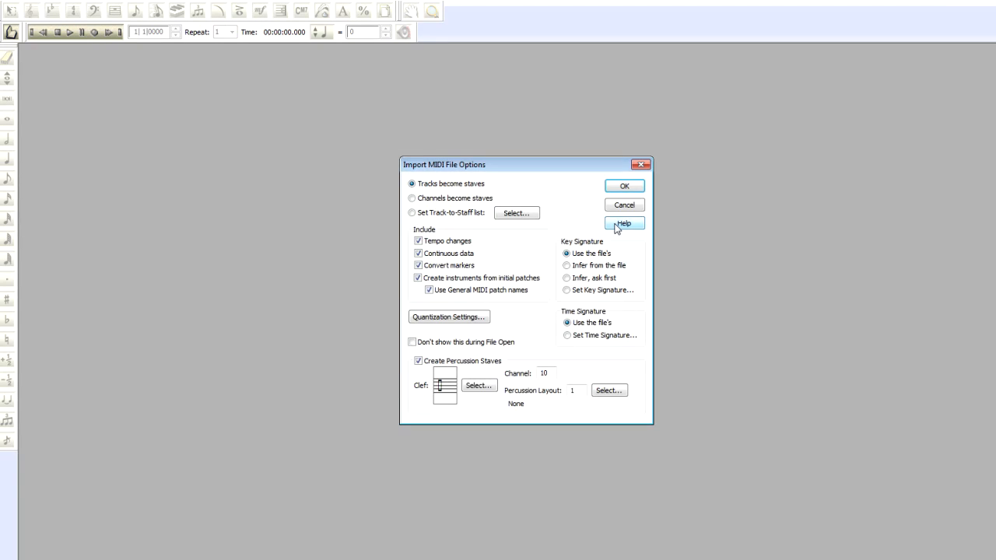
click(623, 187)
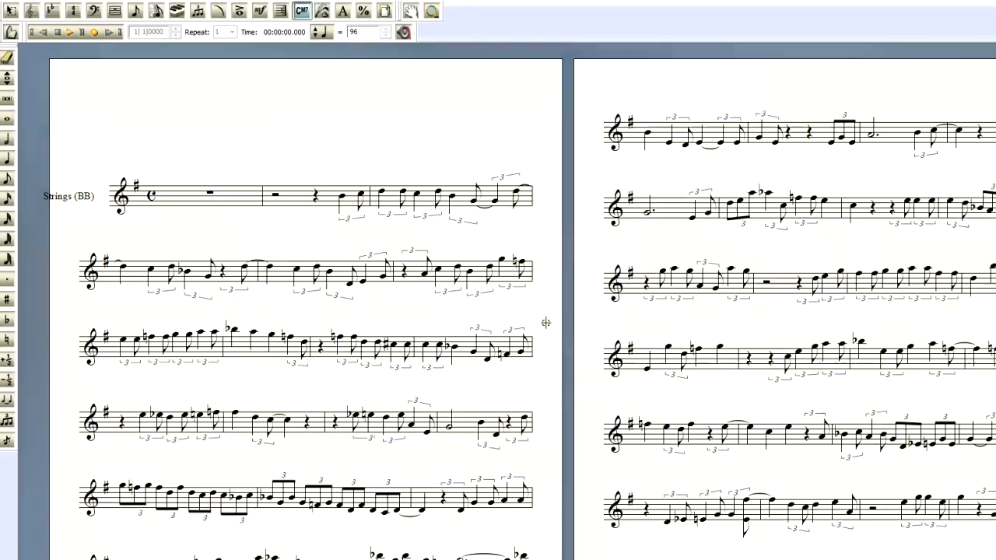